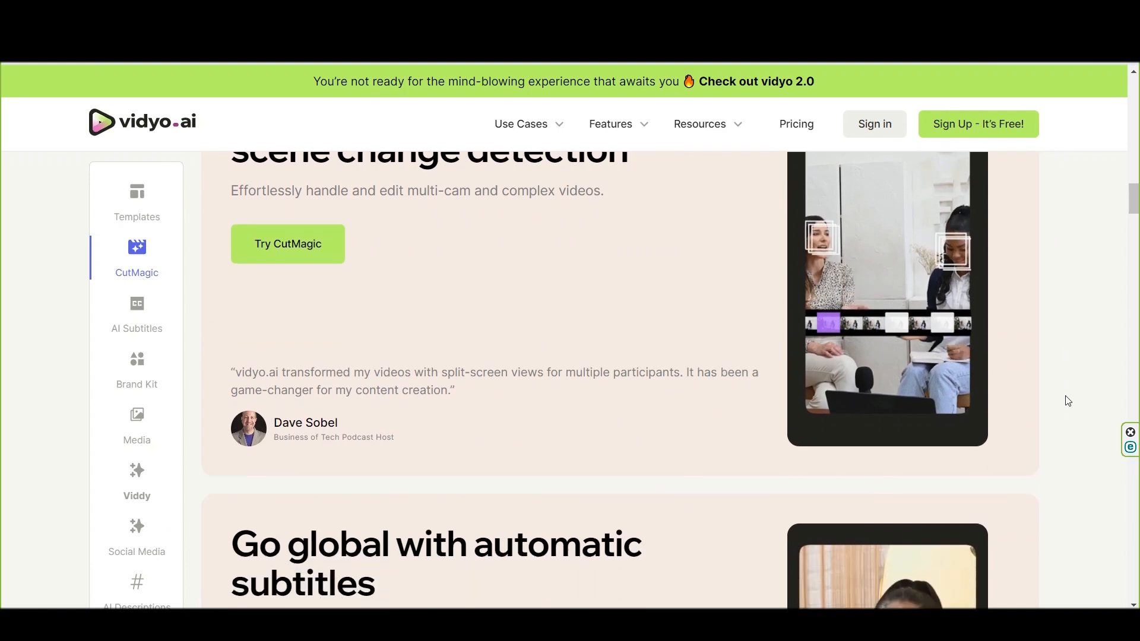
Look through the homepage's feature sections, from CutMagic and automatic subtitles to brand kit, B-roll media and social posting.
scroll(1067, 401, down, 6)
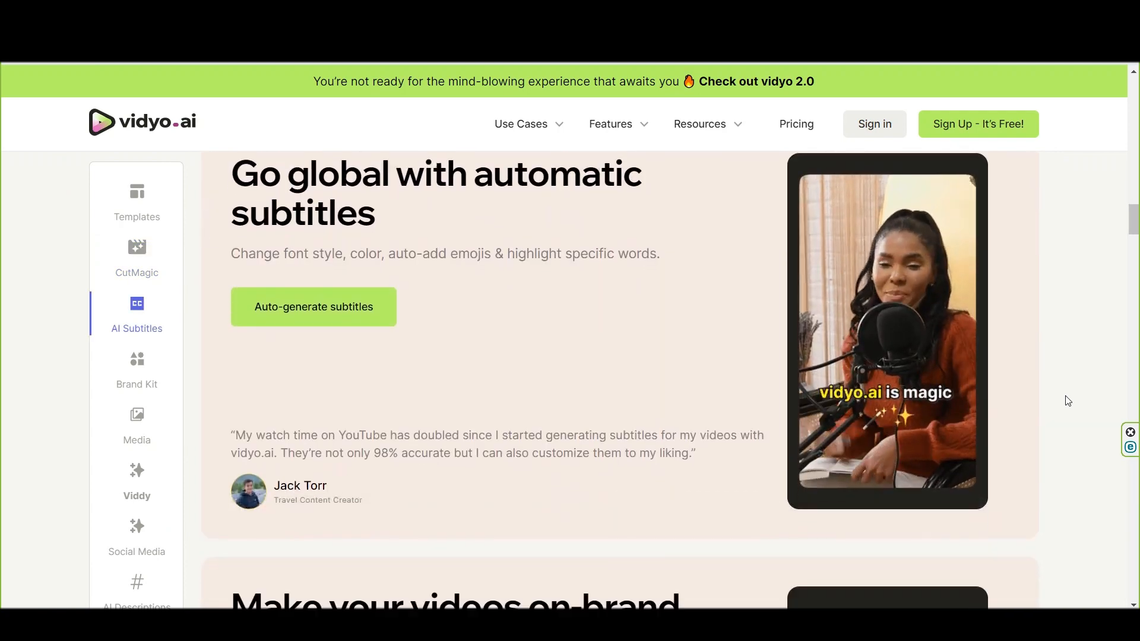
scroll(1069, 394, down, 8)
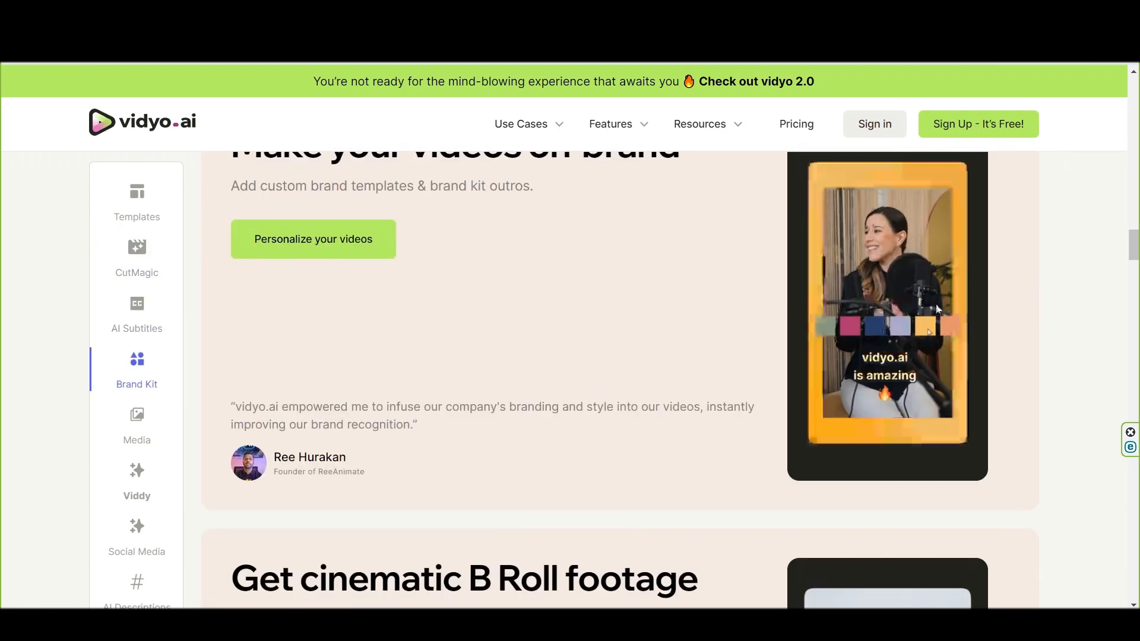
scroll(1026, 408, down, 8)
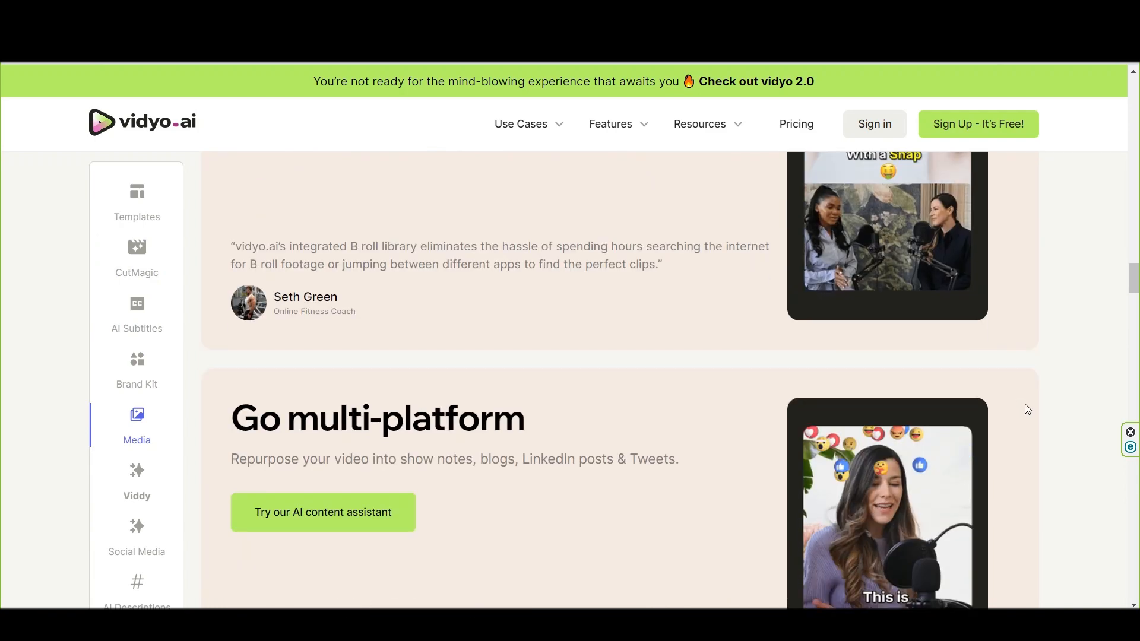
scroll(1027, 409, down, 7)
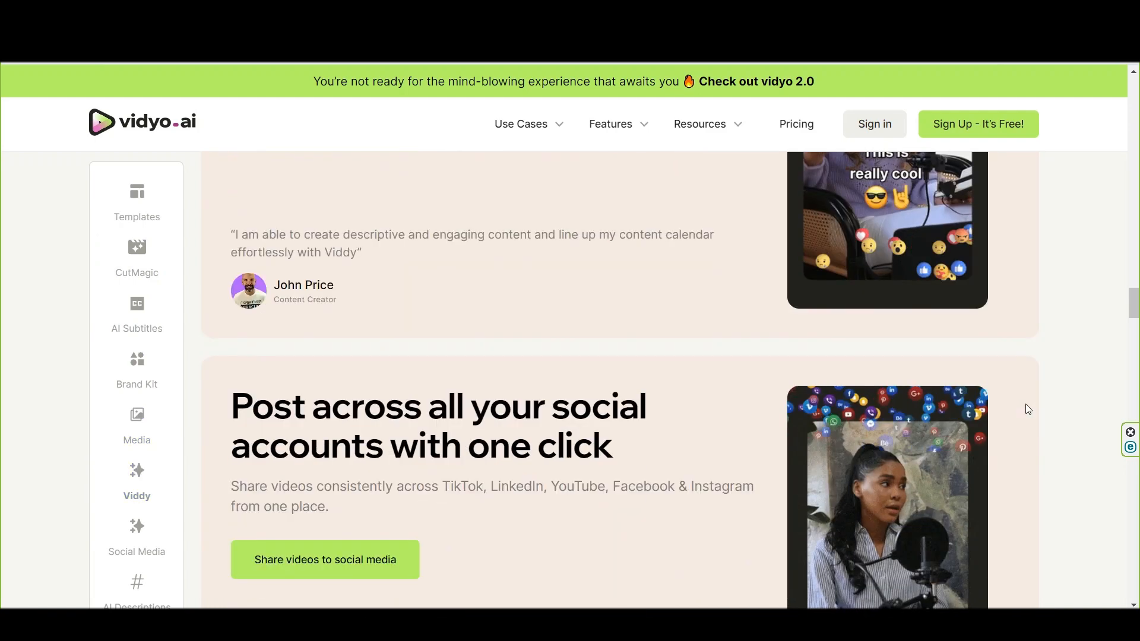
scroll(1028, 403, down, 5)
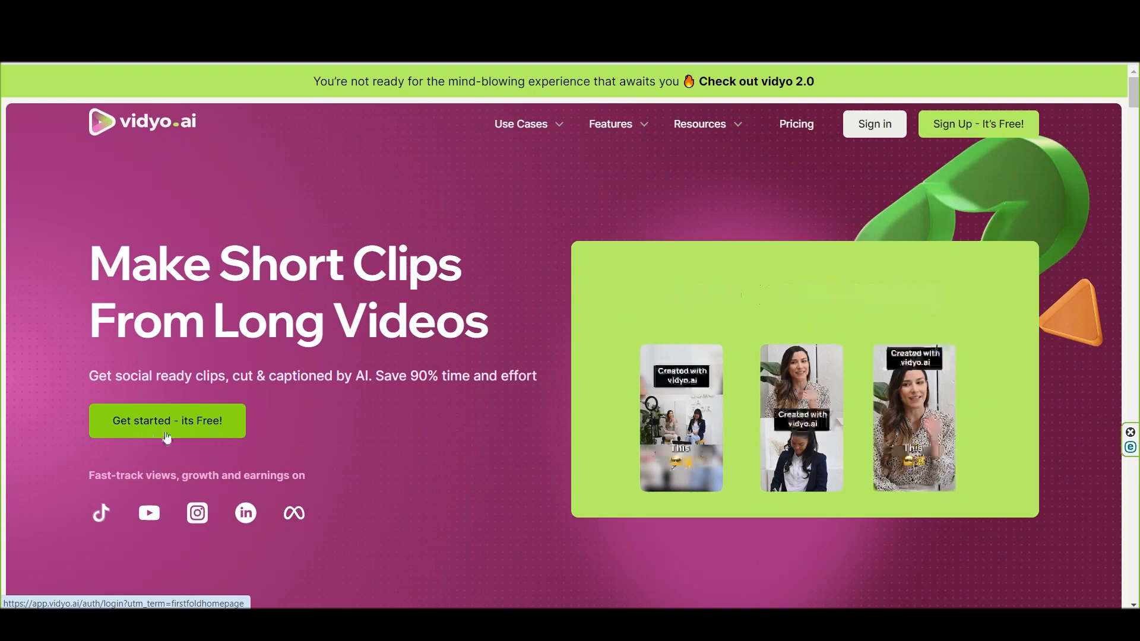
Get started for free and sign in to vidyo.ai with an existing Google account.
click(199, 434)
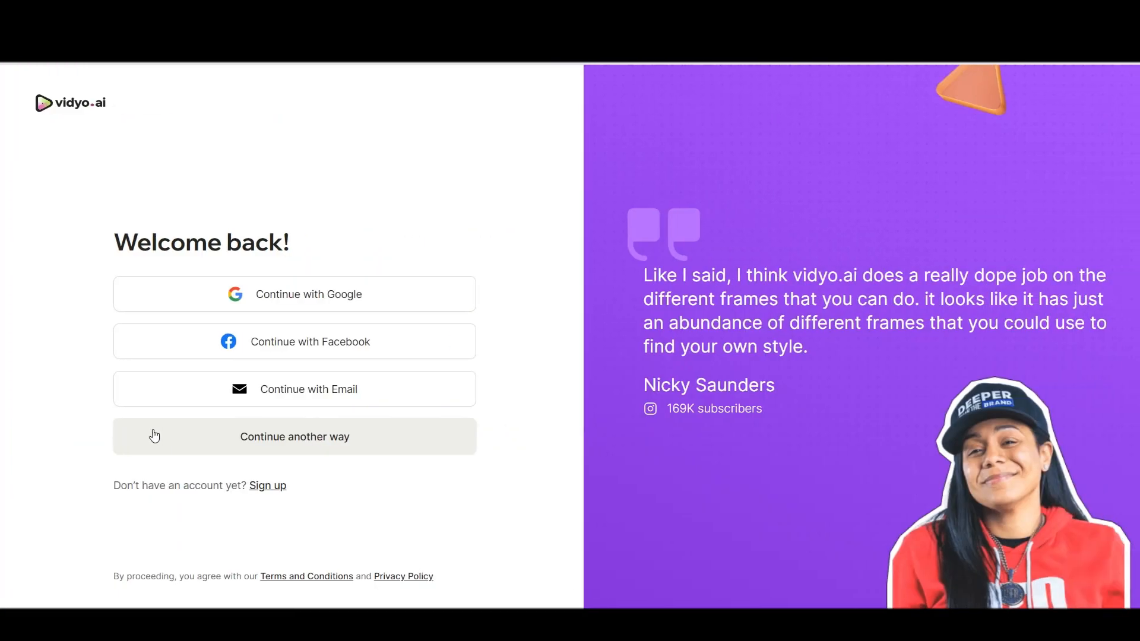
click(285, 304)
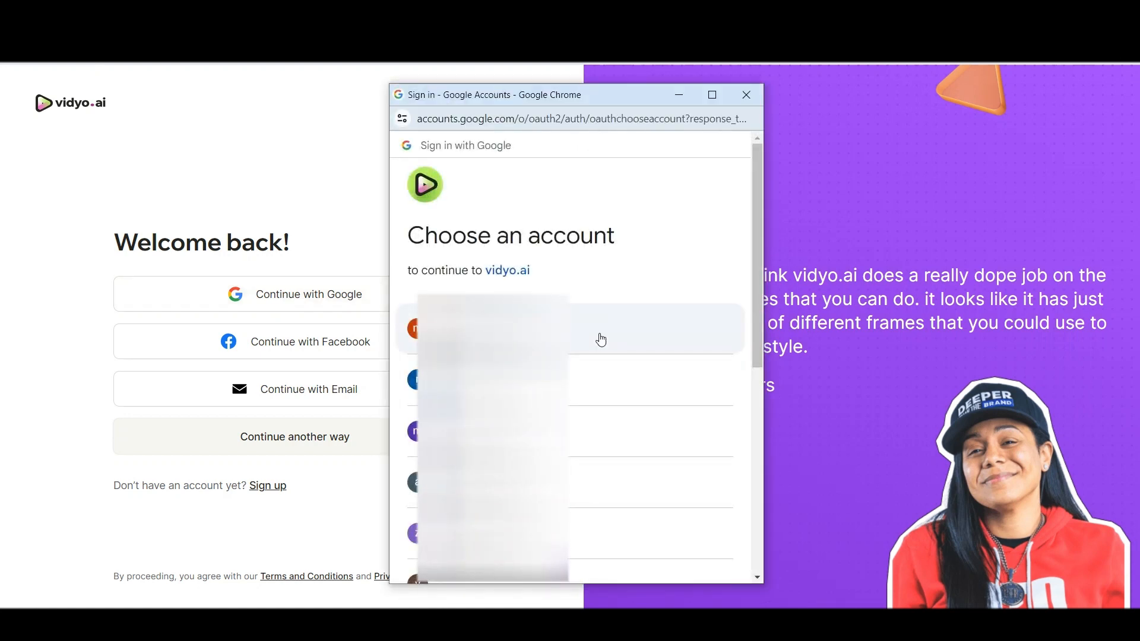
click(656, 387)
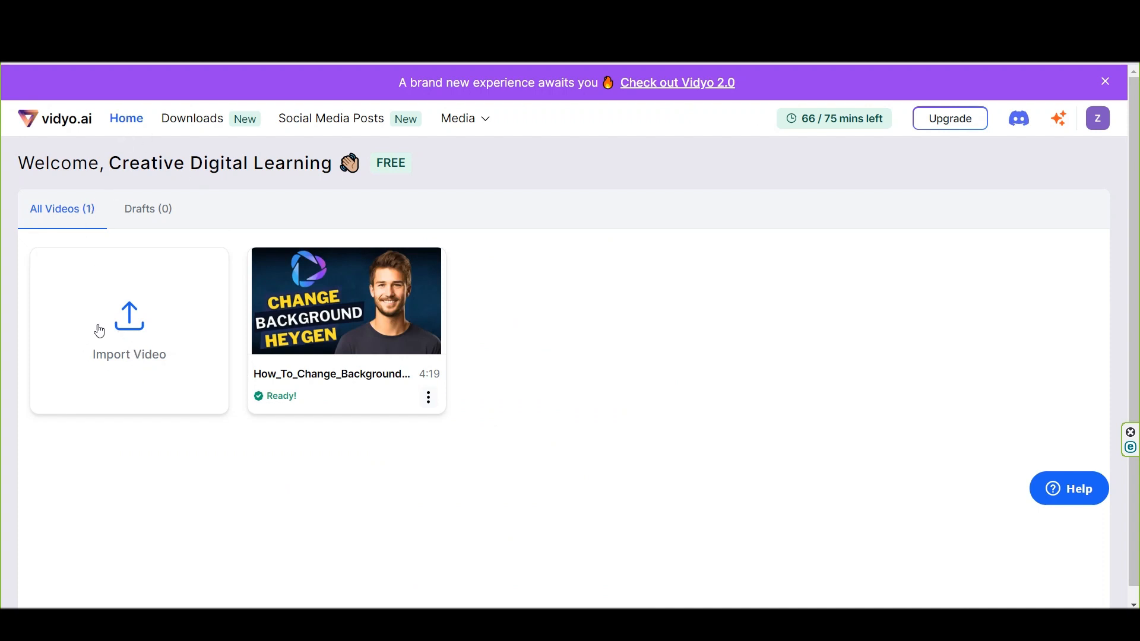
click(108, 373)
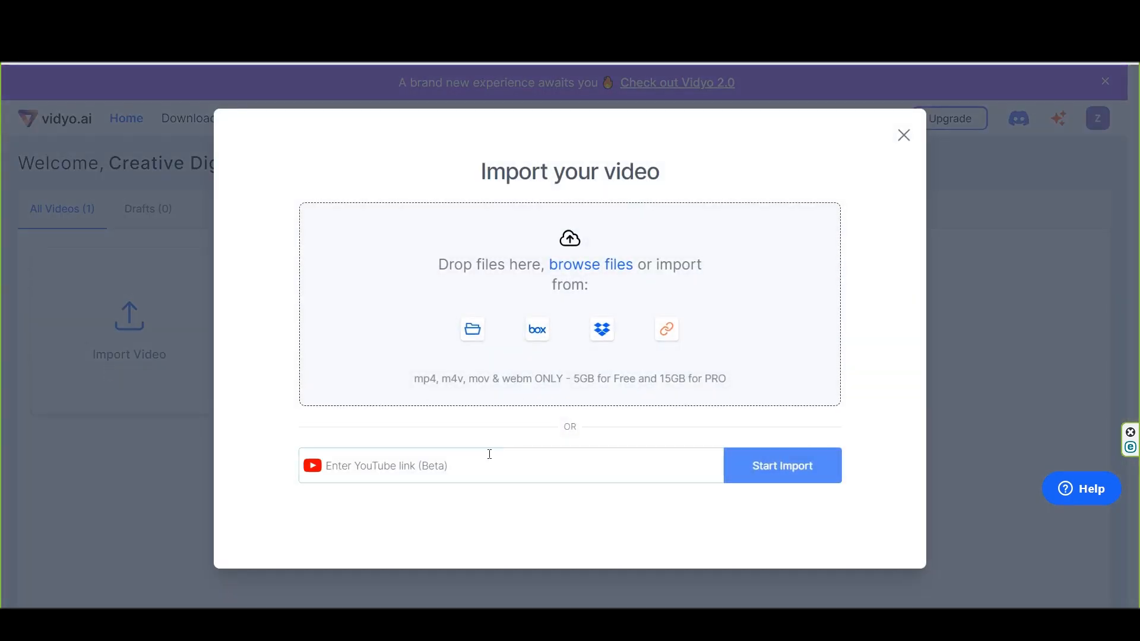
click(489, 464)
text(https://youtu.be/oMt7KXiFaqE)
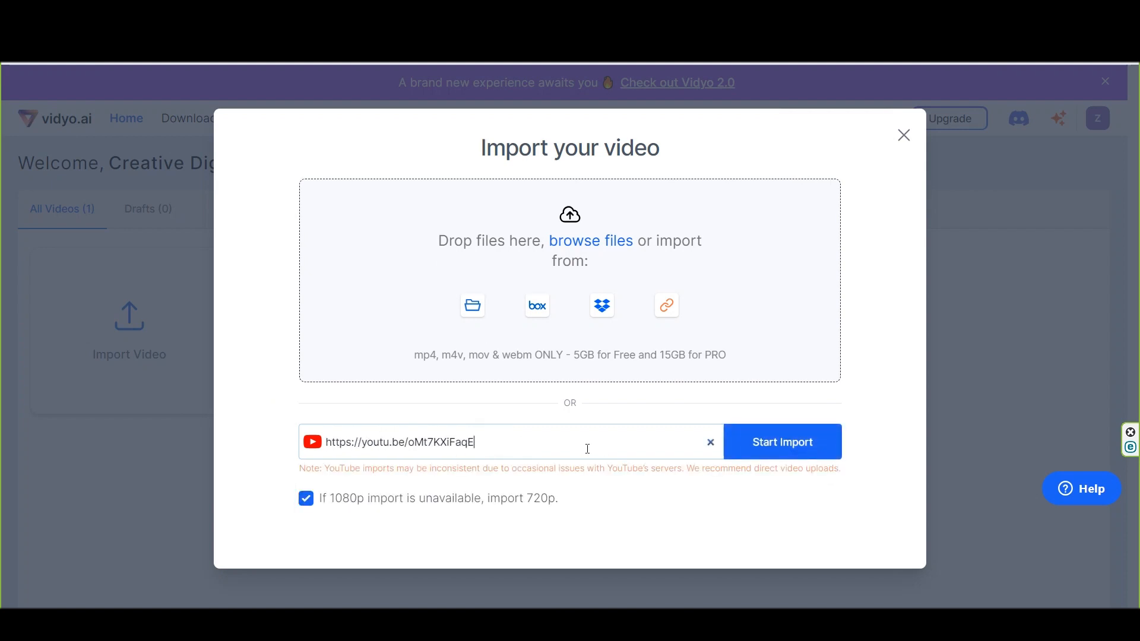
click(783, 451)
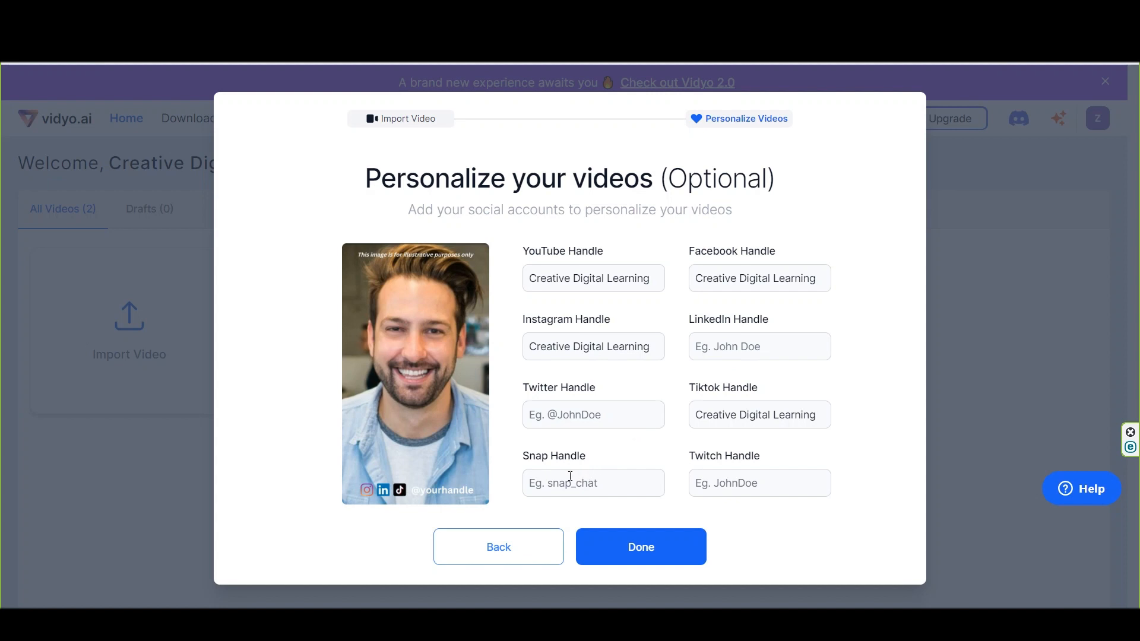
Accept the prefilled social handles in the video personalization form and return to the dashboard.
click(643, 547)
click(644, 549)
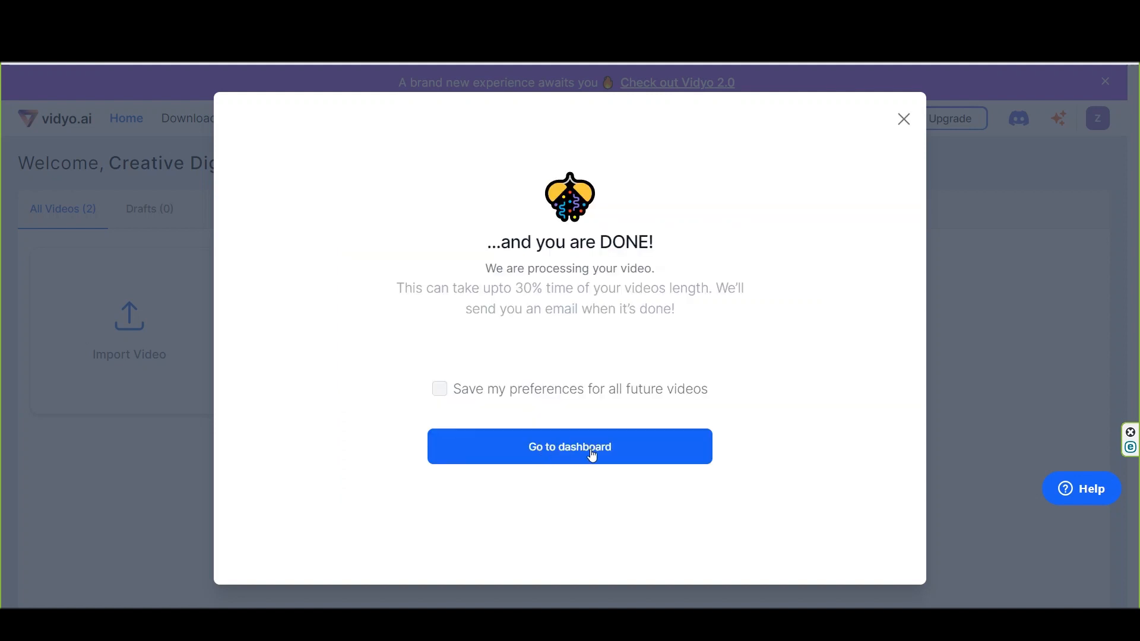
click(593, 455)
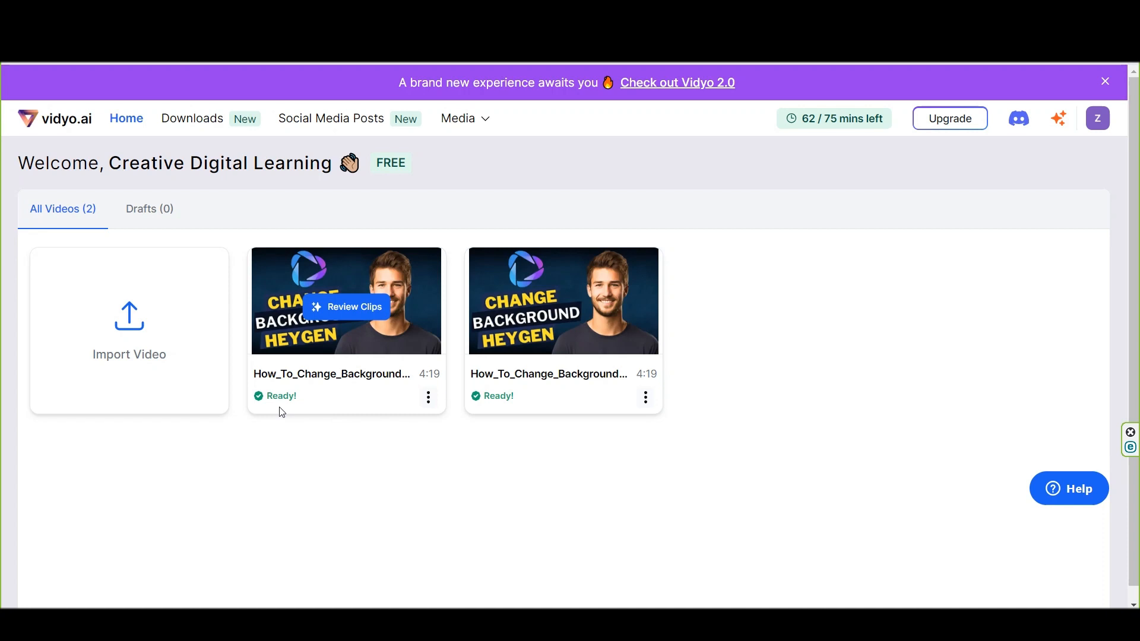
Open the clips generated from the newly imported video and look through the list of shorts.
click(355, 315)
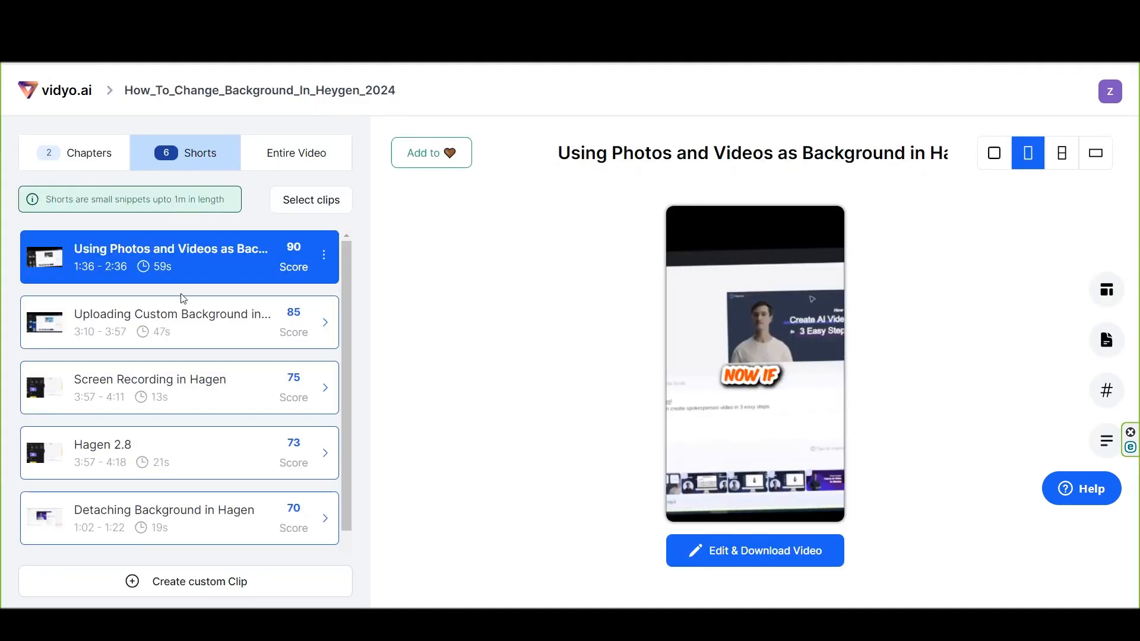
scroll(184, 302, down, 1)
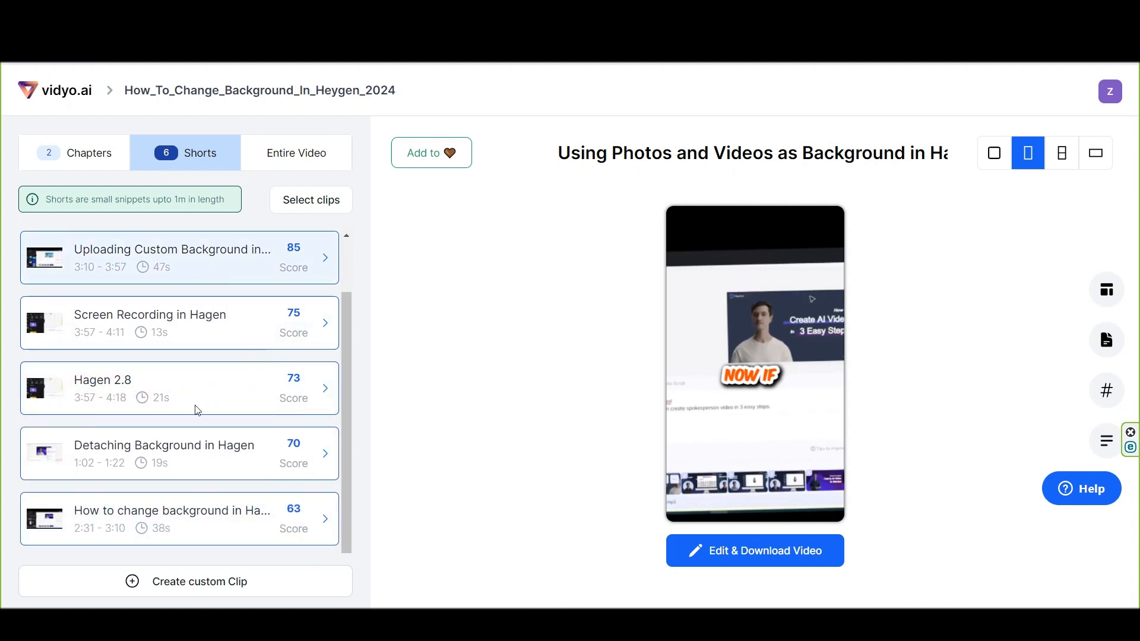
scroll(183, 380, up, 1)
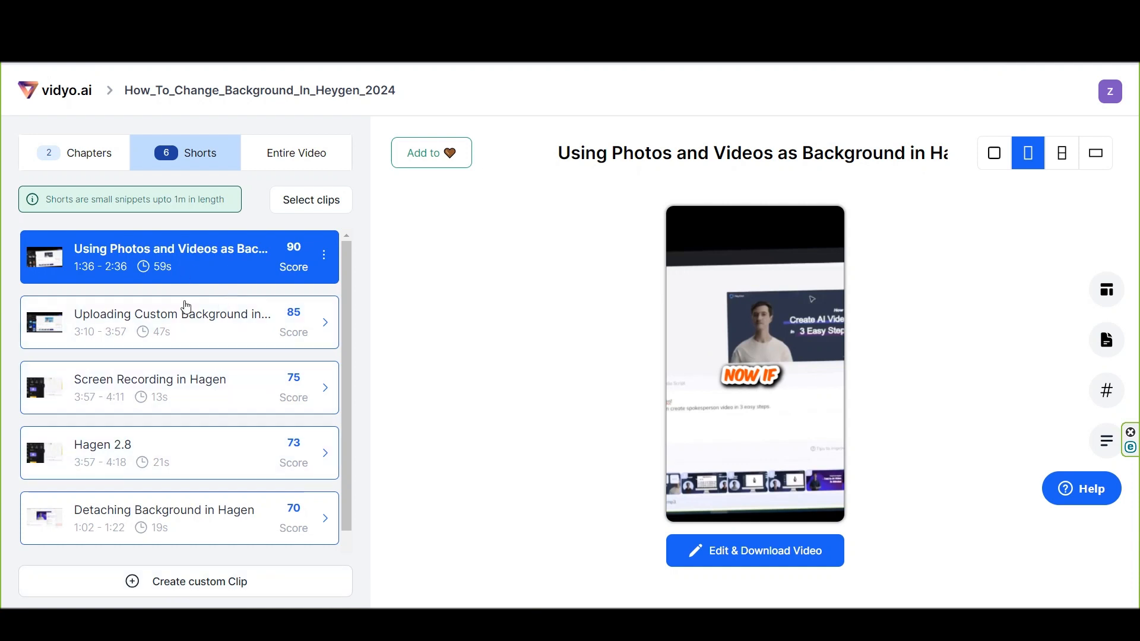
Preview the shorts on uploading a custom background, screen recording and detaching the background.
click(186, 321)
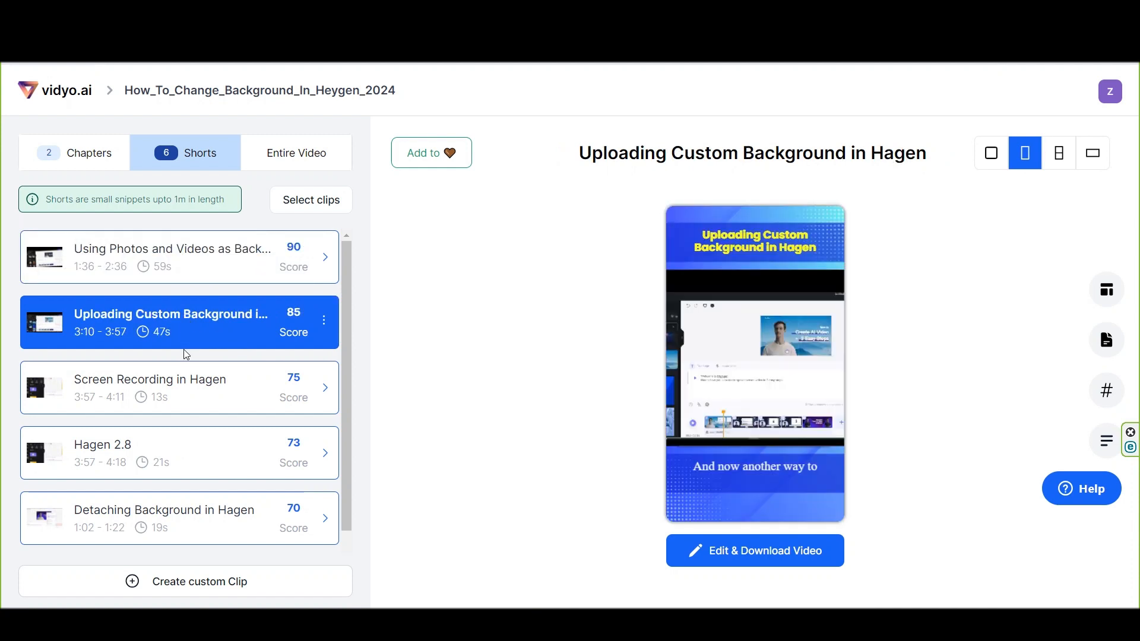
mouse_move(811, 316)
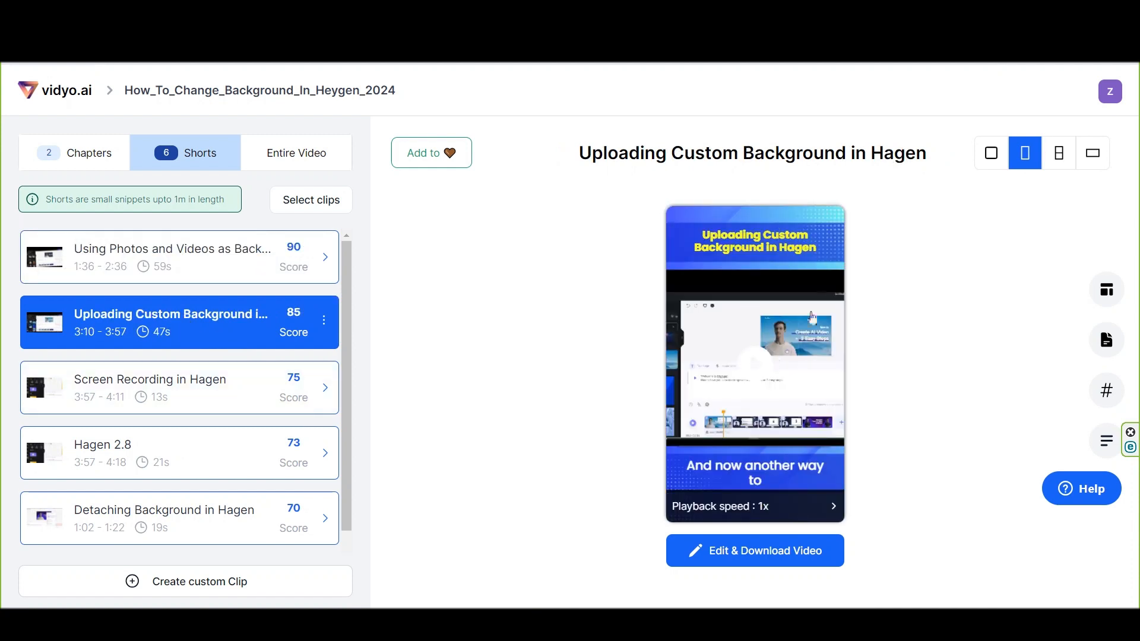
click(171, 404)
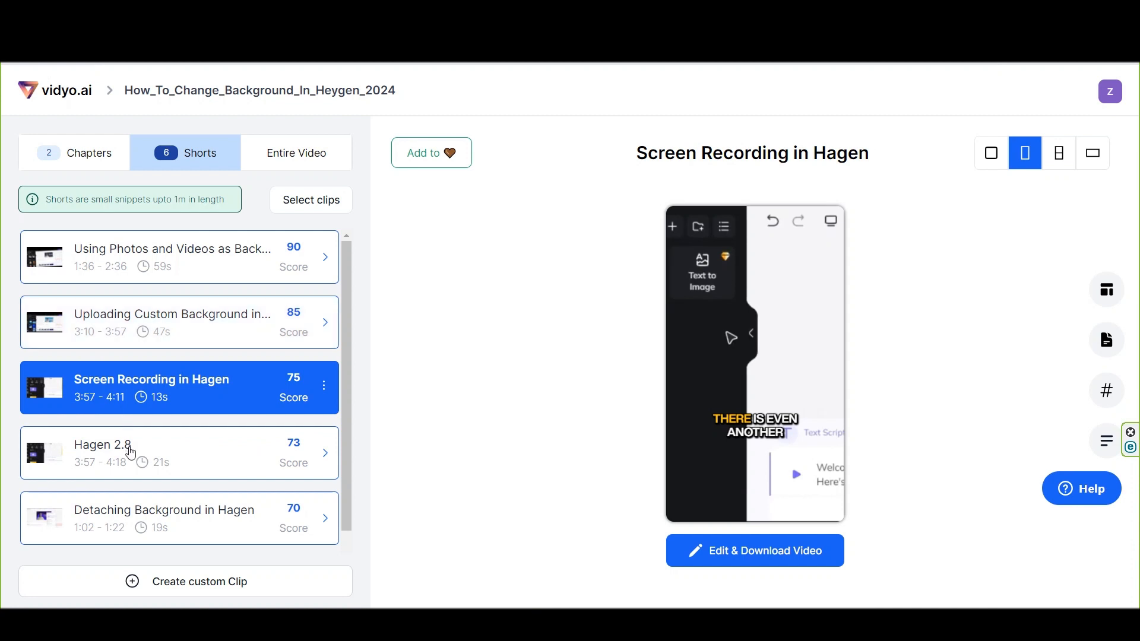
scroll(139, 459, down, 1)
click(157, 445)
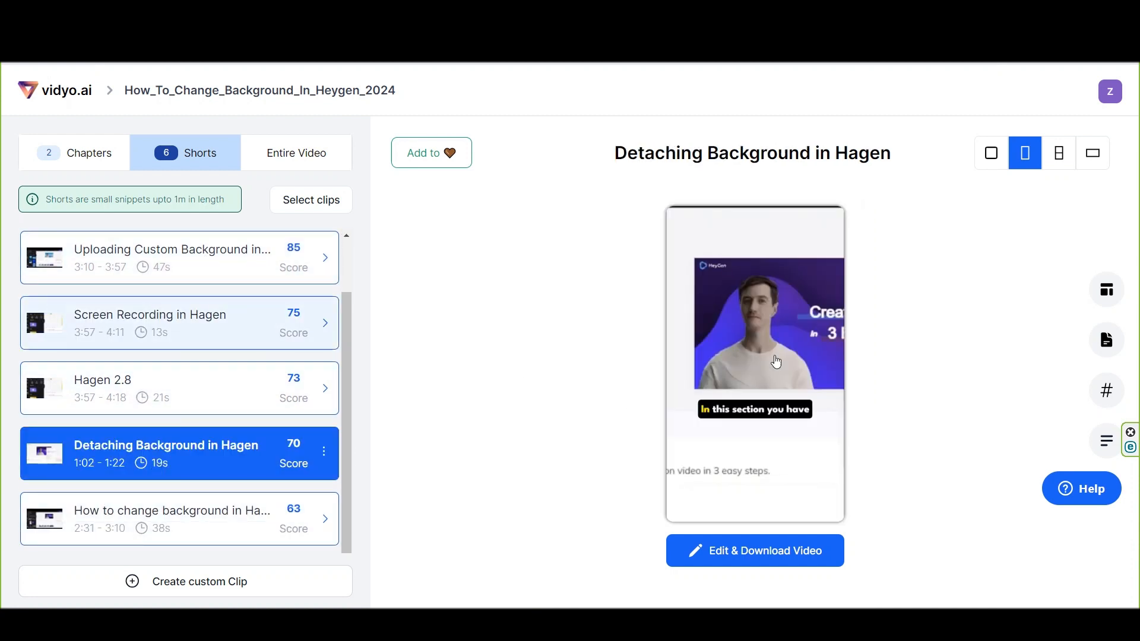
Preview the background-detaching short in square, portrait split and landscape formats, and return it to portrait.
click(997, 163)
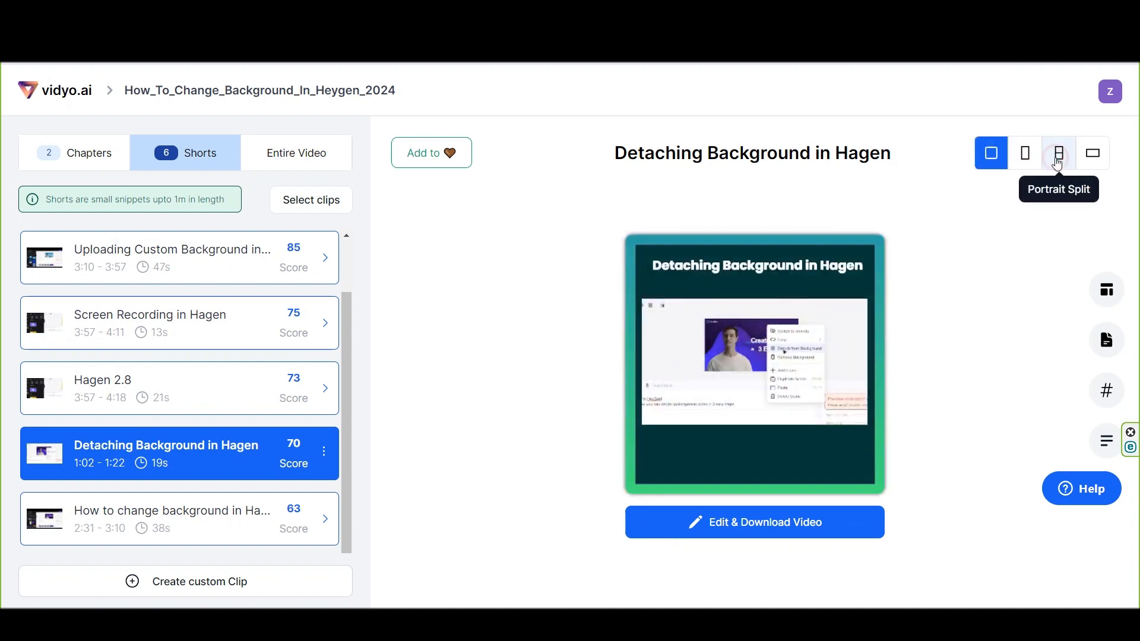
click(1059, 155)
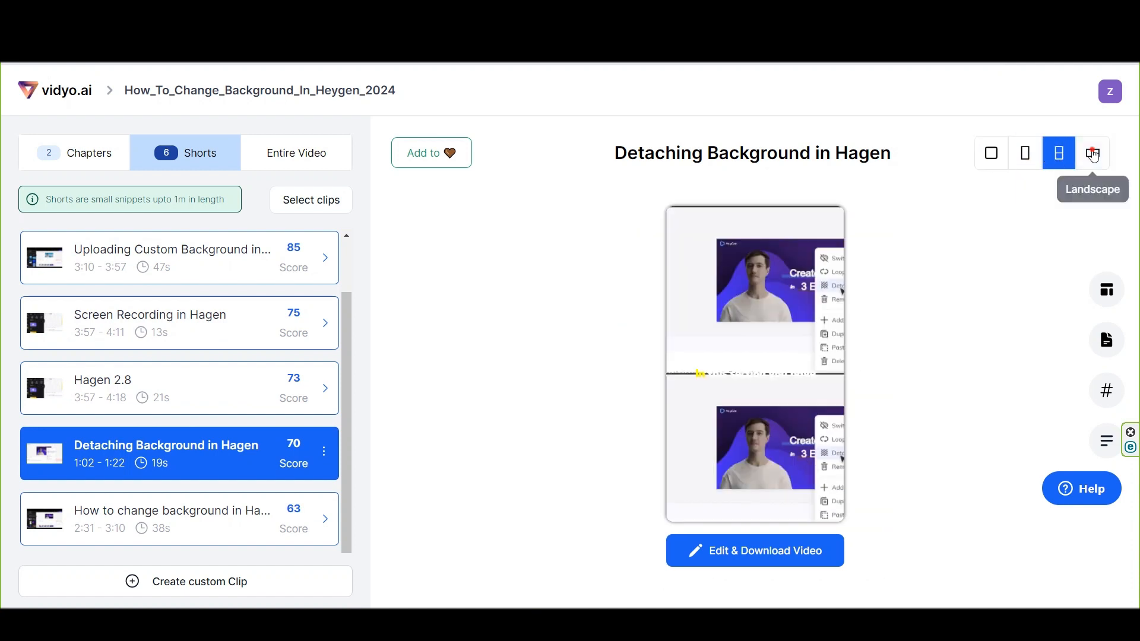
click(1094, 155)
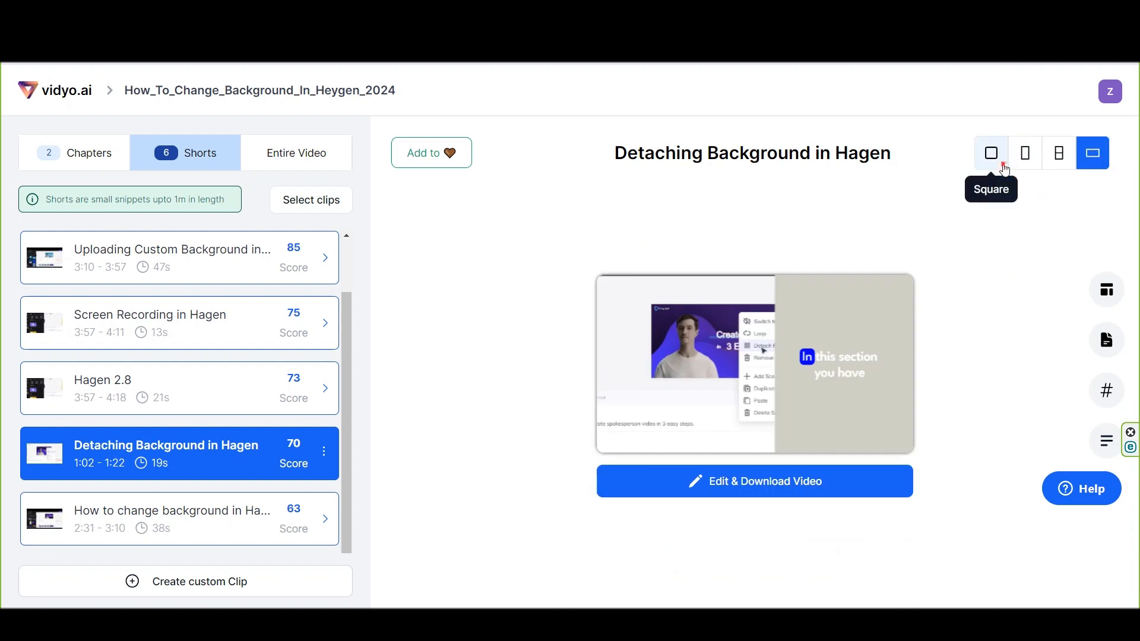
click(994, 161)
click(1027, 161)
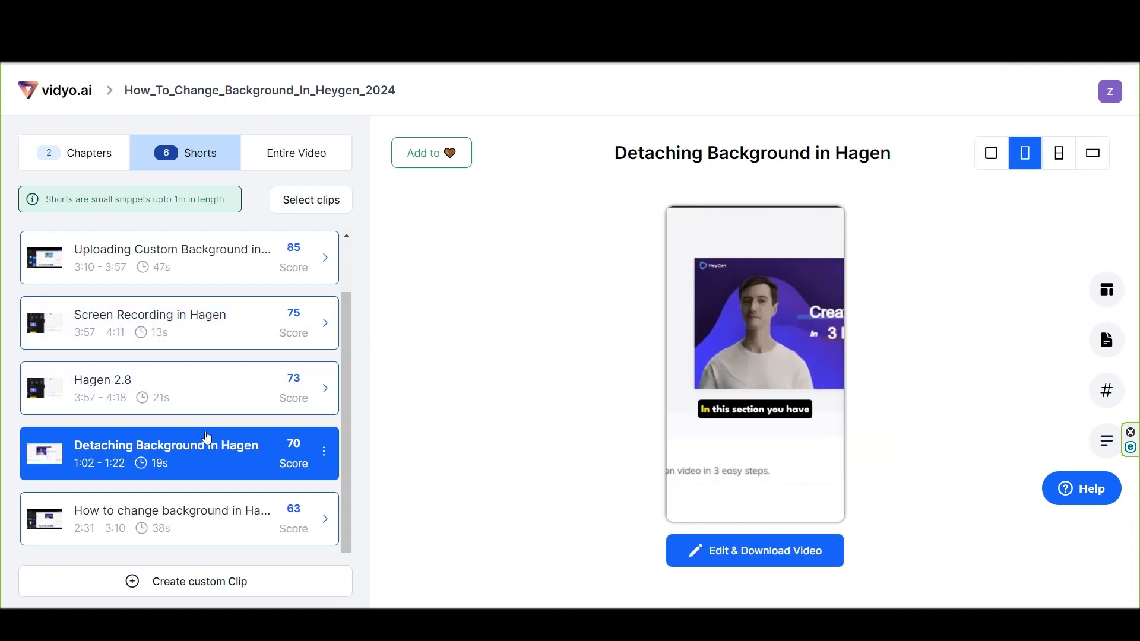
Select the short "Using Photos and Videos as Background in Hagen".
scroll(207, 437, up, 2)
click(205, 270)
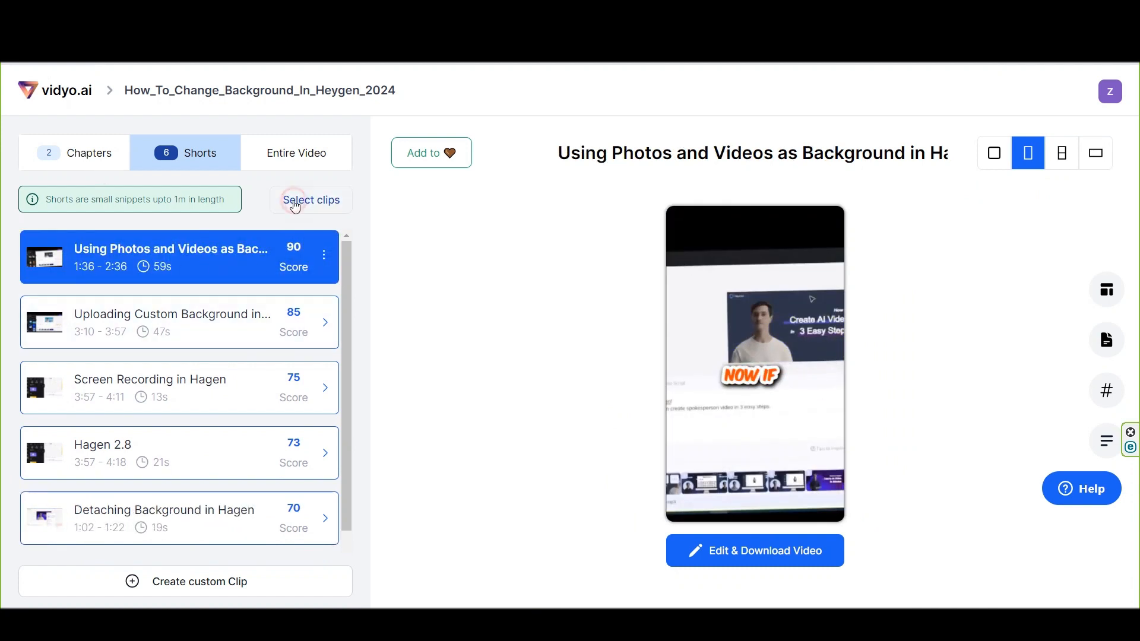
Try out multi-selection by marking the first four shorts, clearing every mark and cancelling the selection.
click(294, 205)
click(30, 257)
click(30, 322)
click(30, 387)
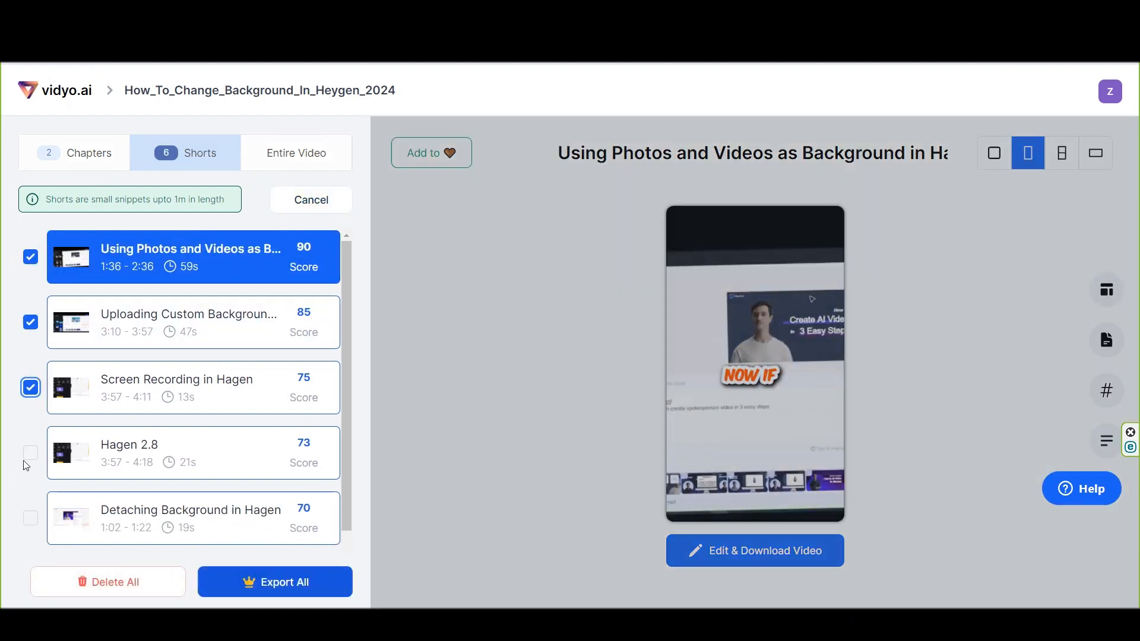
click(31, 453)
click(31, 453)
click(30, 387)
click(31, 322)
click(30, 257)
click(312, 200)
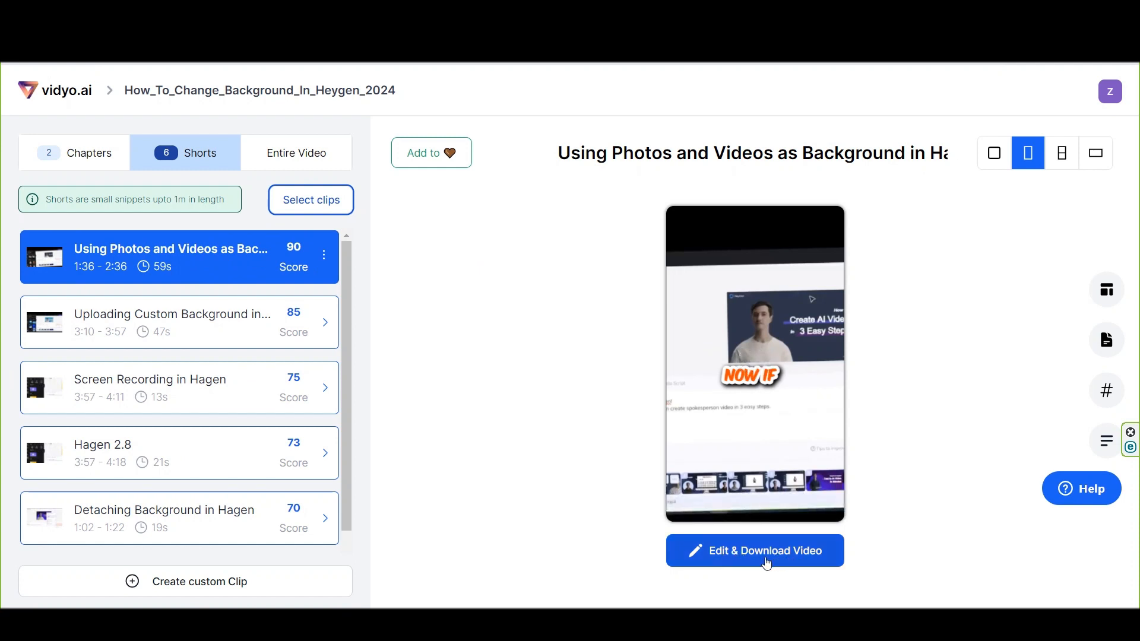
Open the selected short for editing and apply the template with green captions and the clip title beneath them.
click(767, 564)
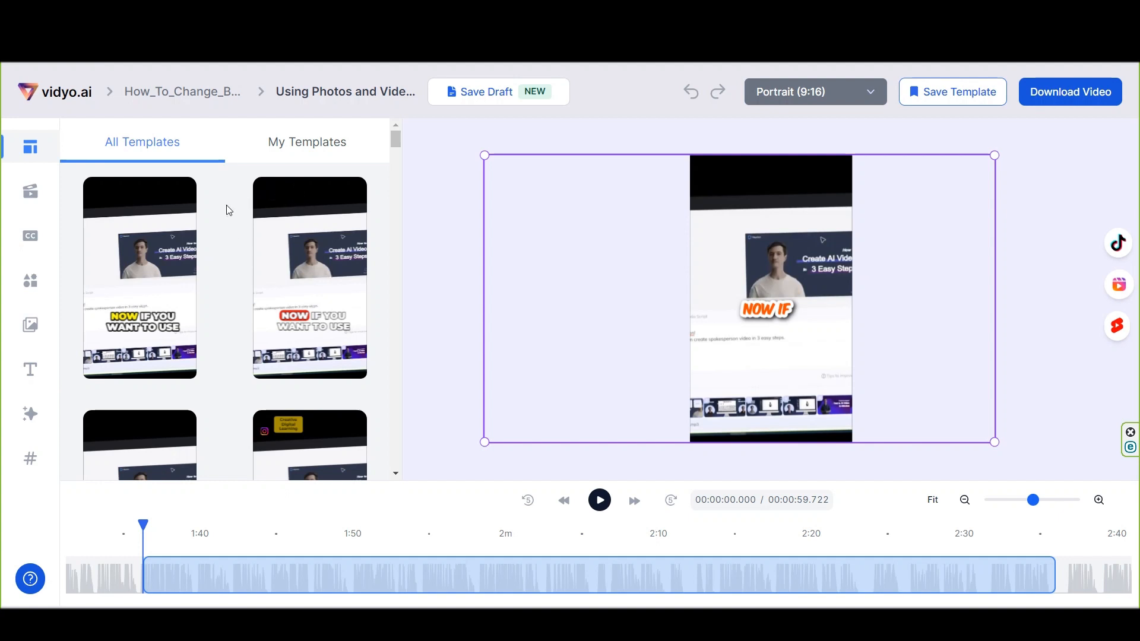
scroll(231, 215, down, 1)
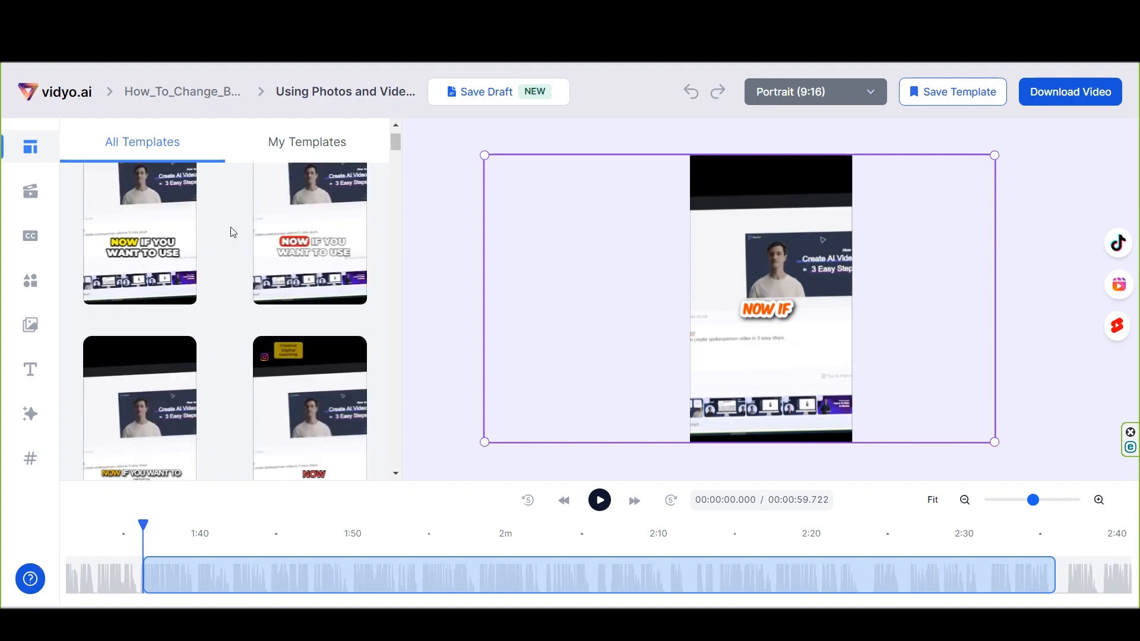
scroll(315, 380, down, 1)
scroll(240, 394, down, 1)
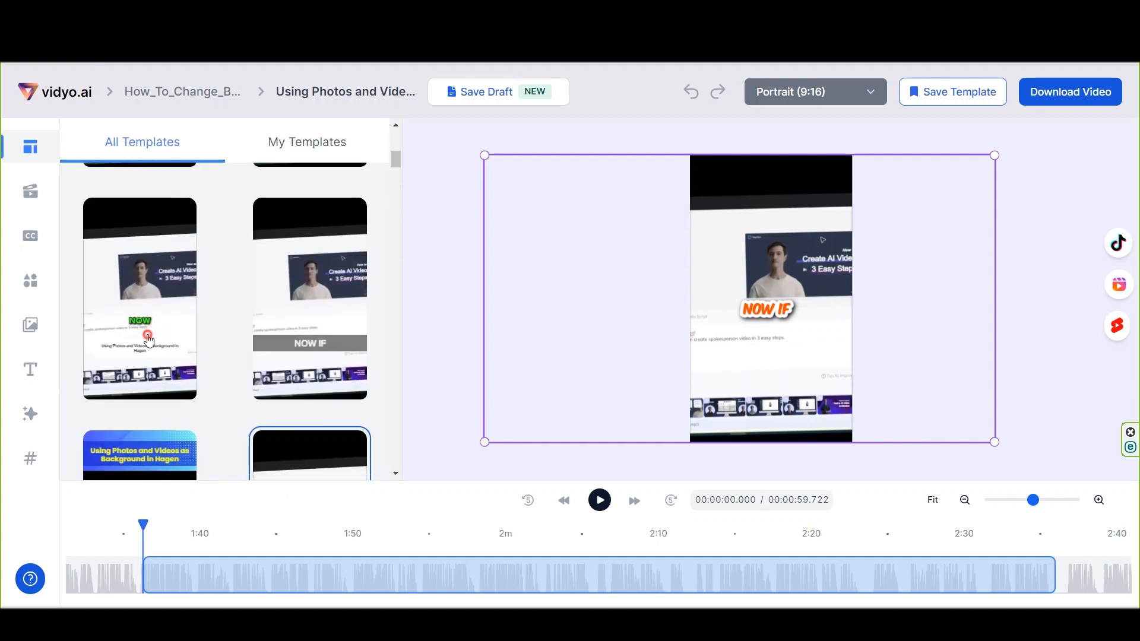
click(148, 342)
scroll(283, 343, down, 2)
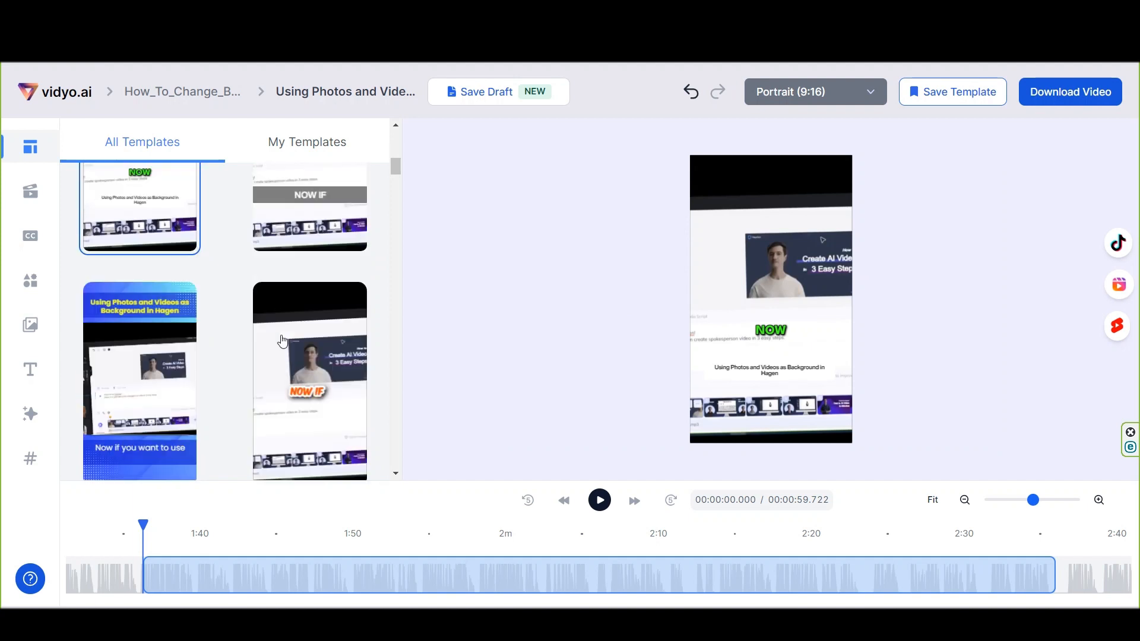
Open the CutMagic options and examine the before-and-after examples.
click(35, 200)
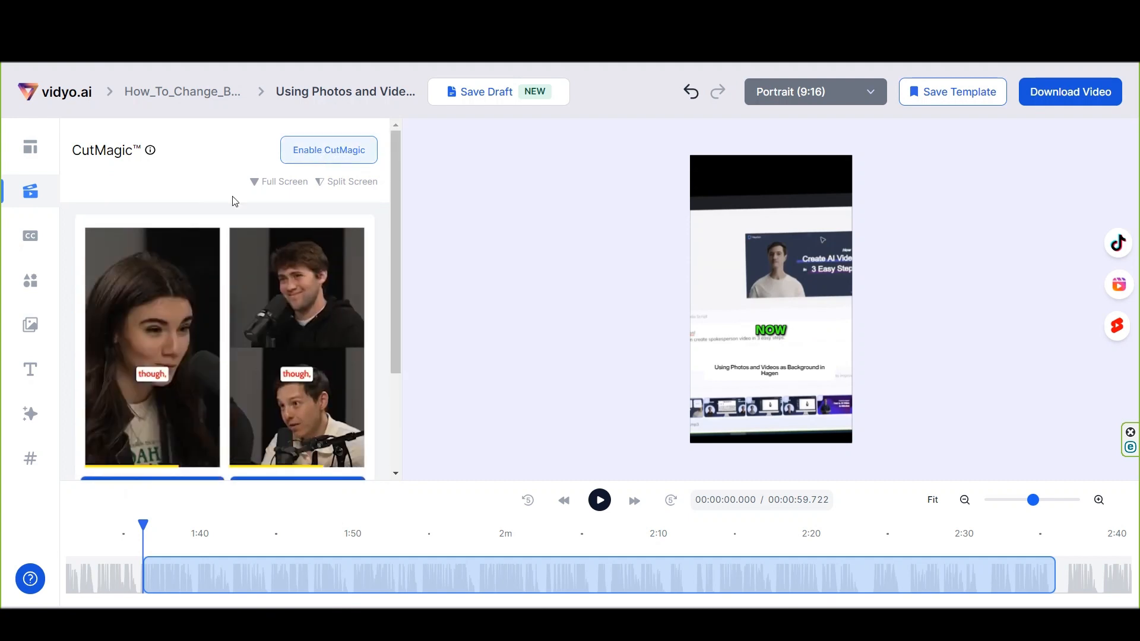
scroll(229, 210, down, 1)
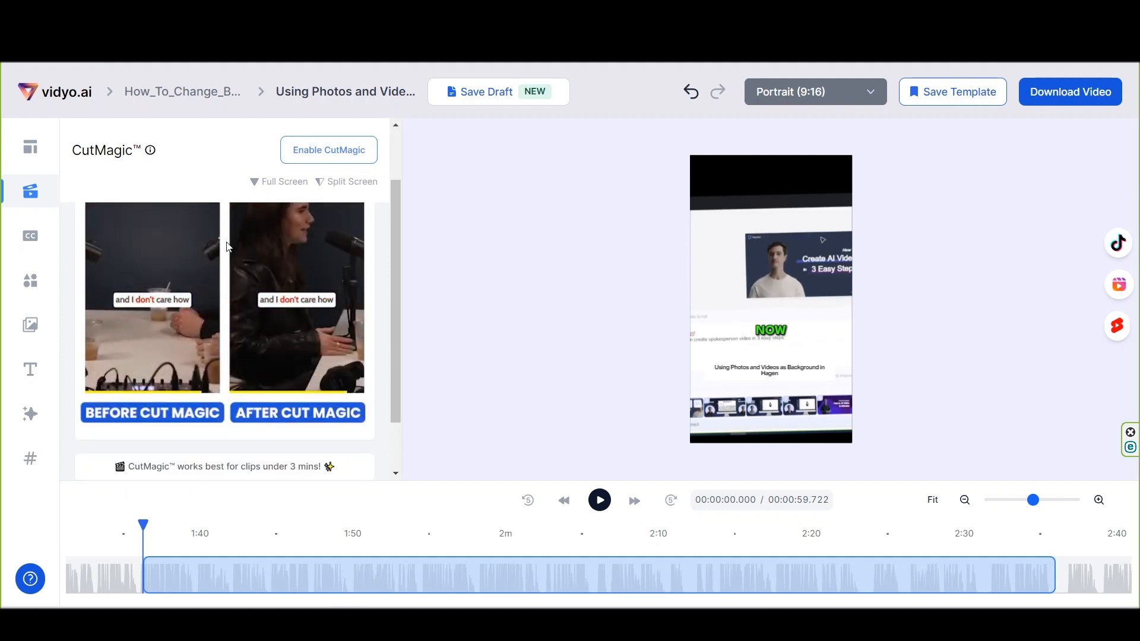
scroll(282, 393, up, 1)
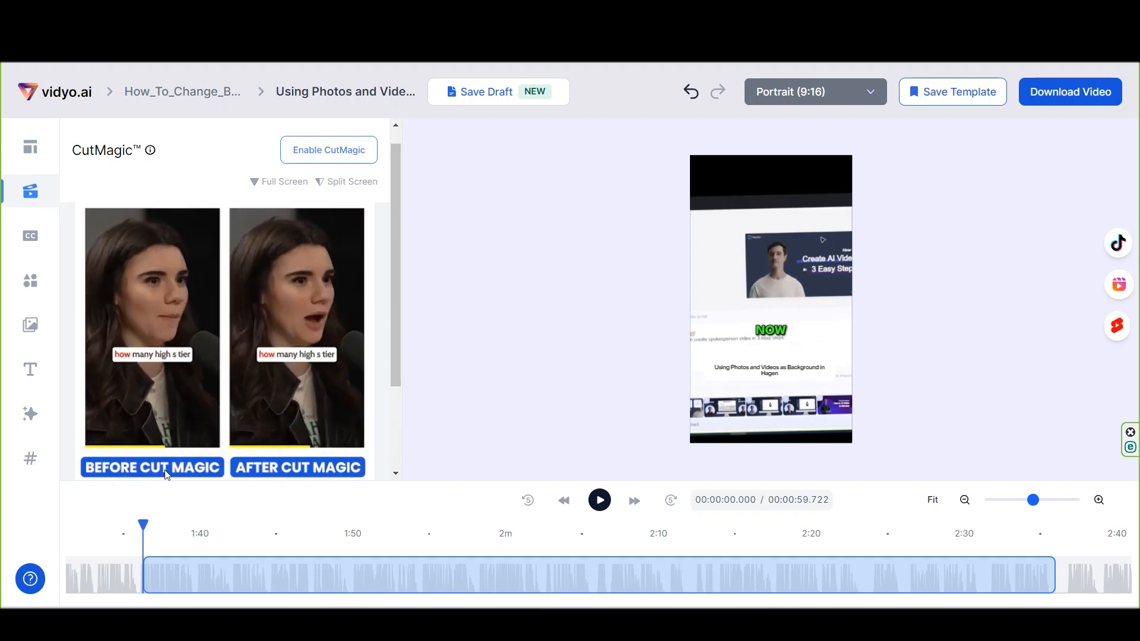
scroll(298, 330, up, 1)
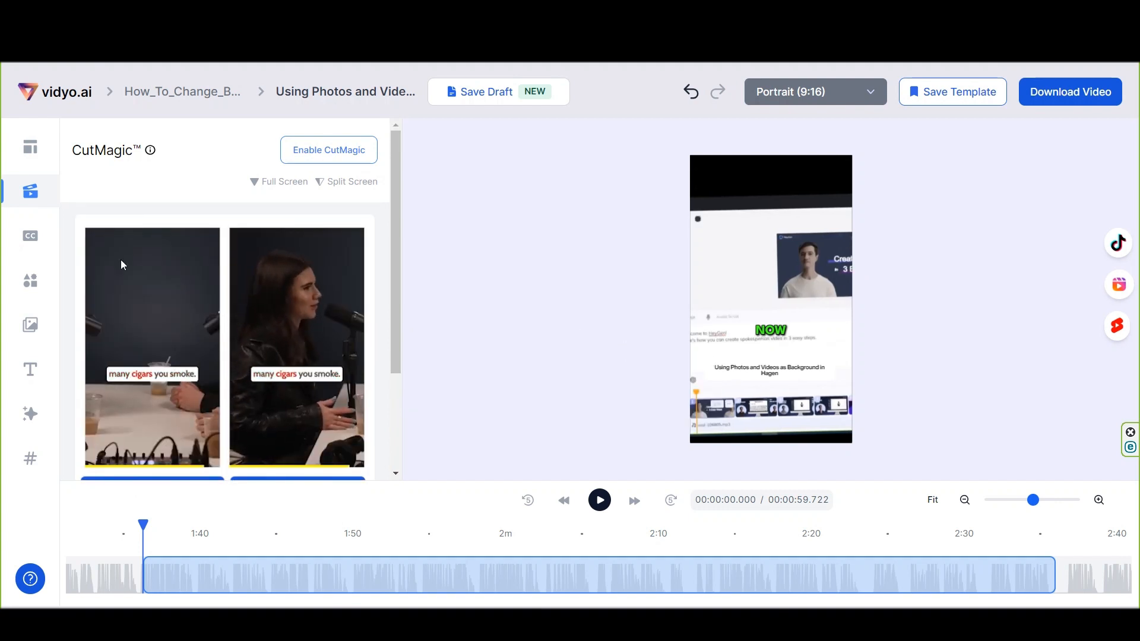
Look through the subtitle styles, the editable caption lines and the font settings with their text effects.
click(33, 248)
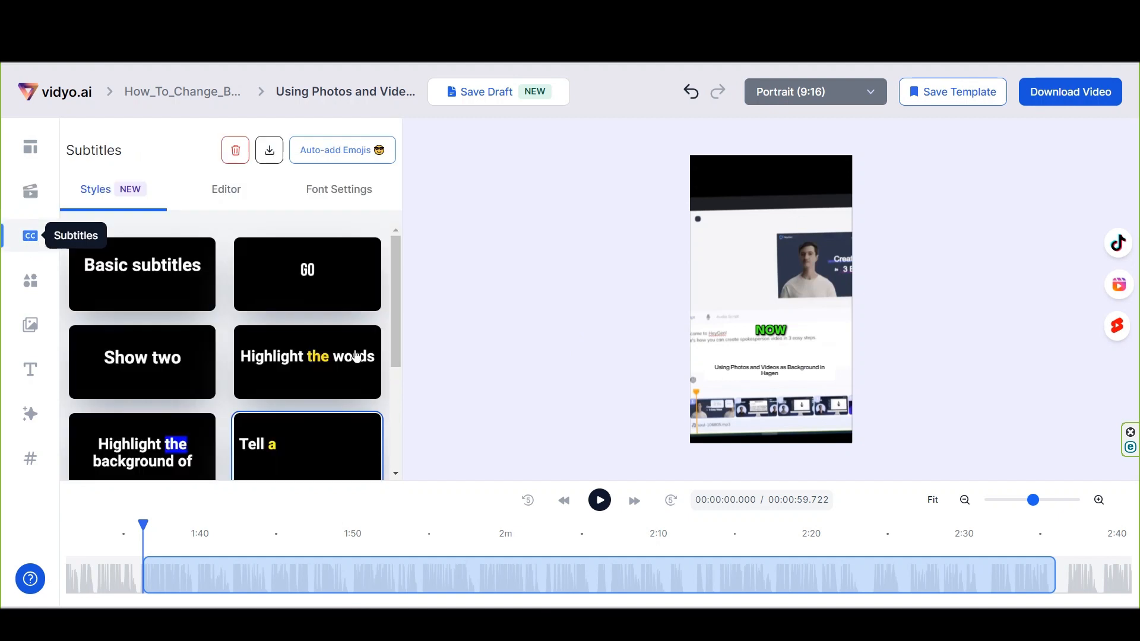
click(228, 191)
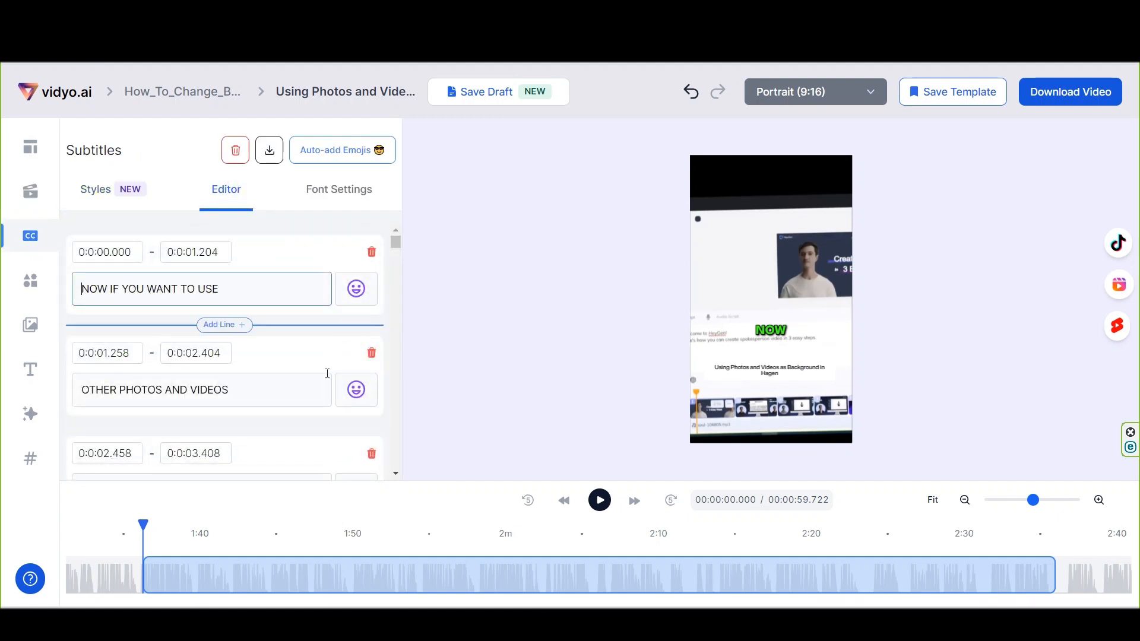
scroll(256, 393, down, 1)
click(343, 197)
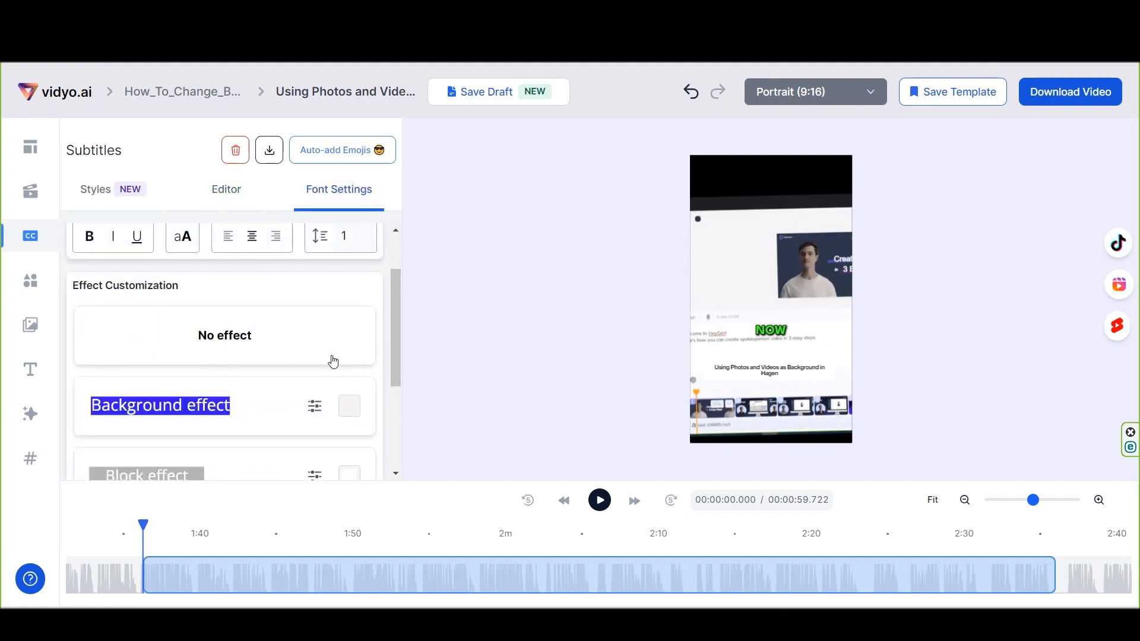
scroll(333, 368, down, 3)
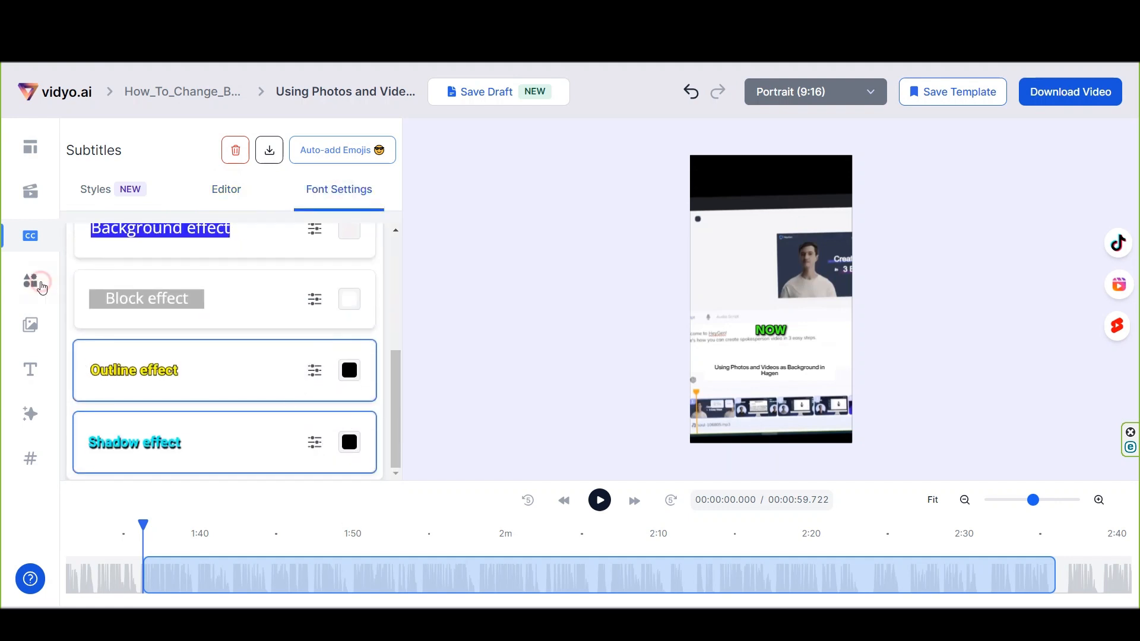
Look over the video elements, checking the progress bar and outro options.
click(42, 288)
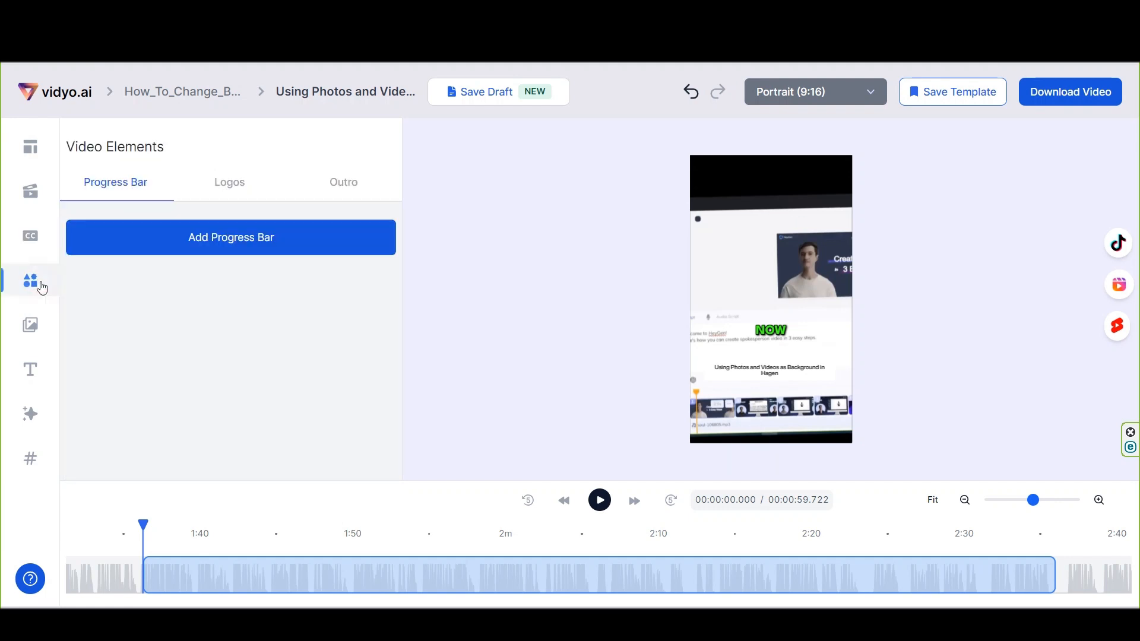
click(351, 188)
scroll(353, 341, down, 1)
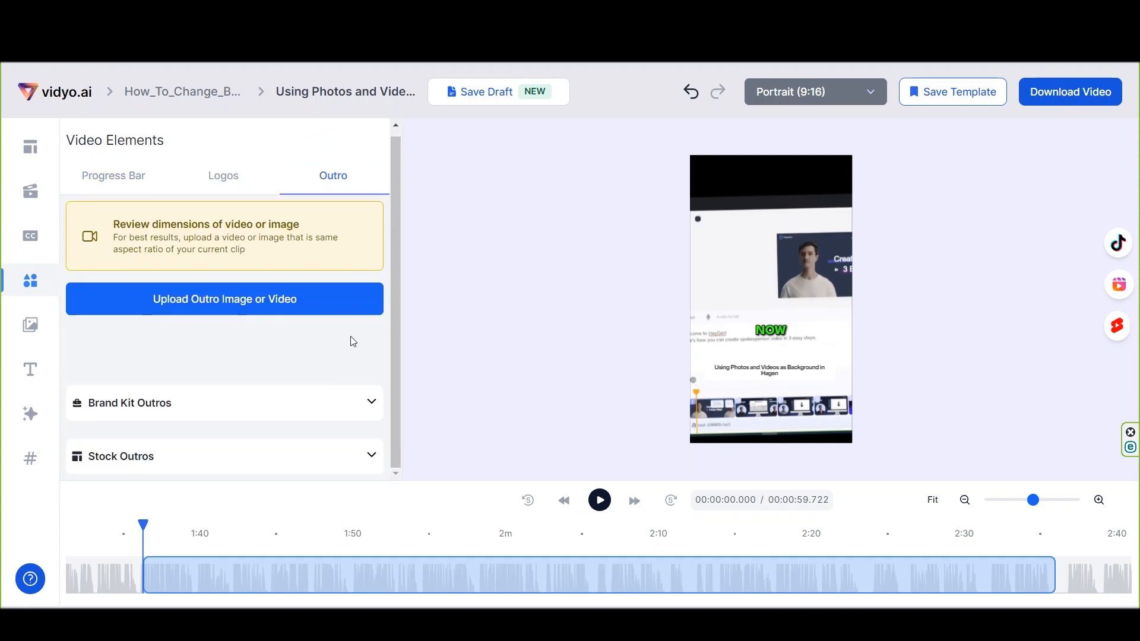
Browse the stock images and stock videos offered as B-roll media.
click(41, 335)
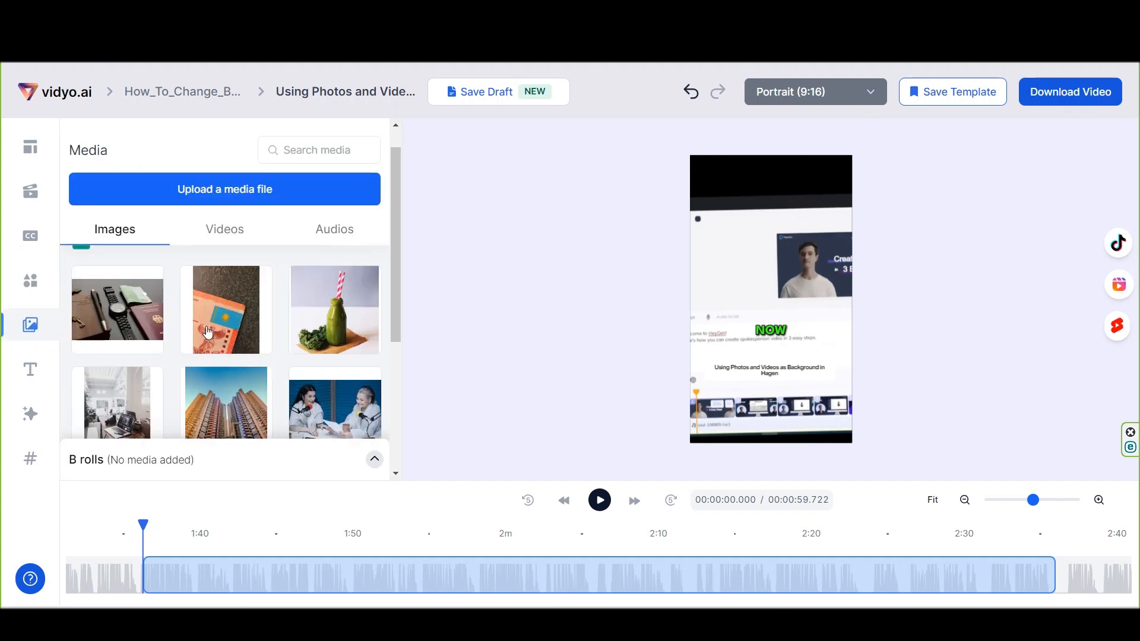
scroll(208, 333, down, 5)
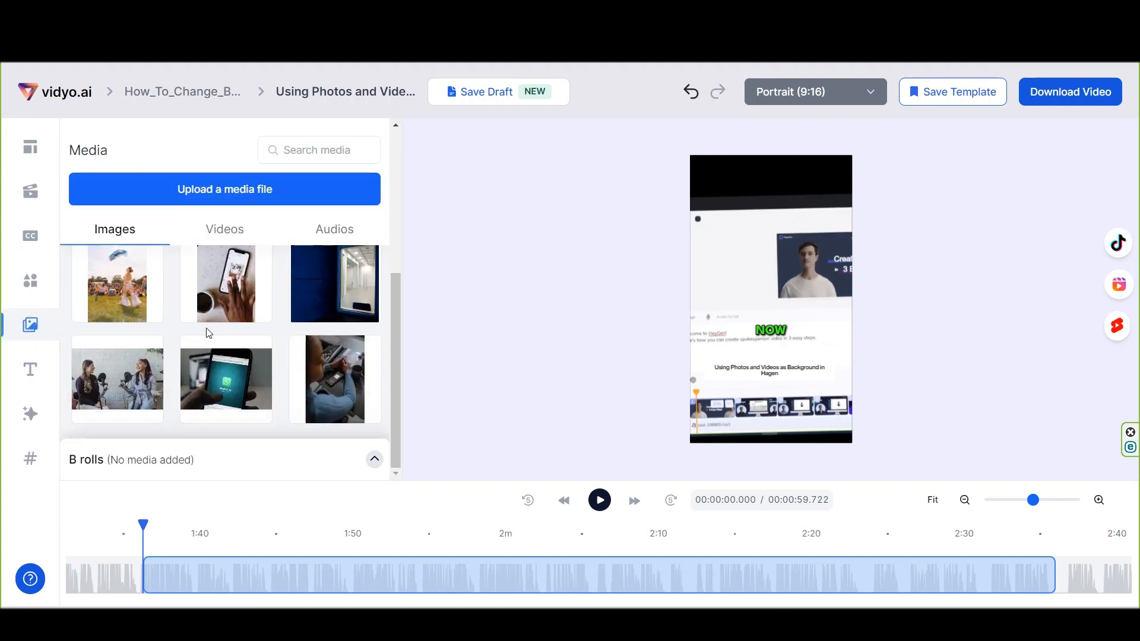
click(215, 229)
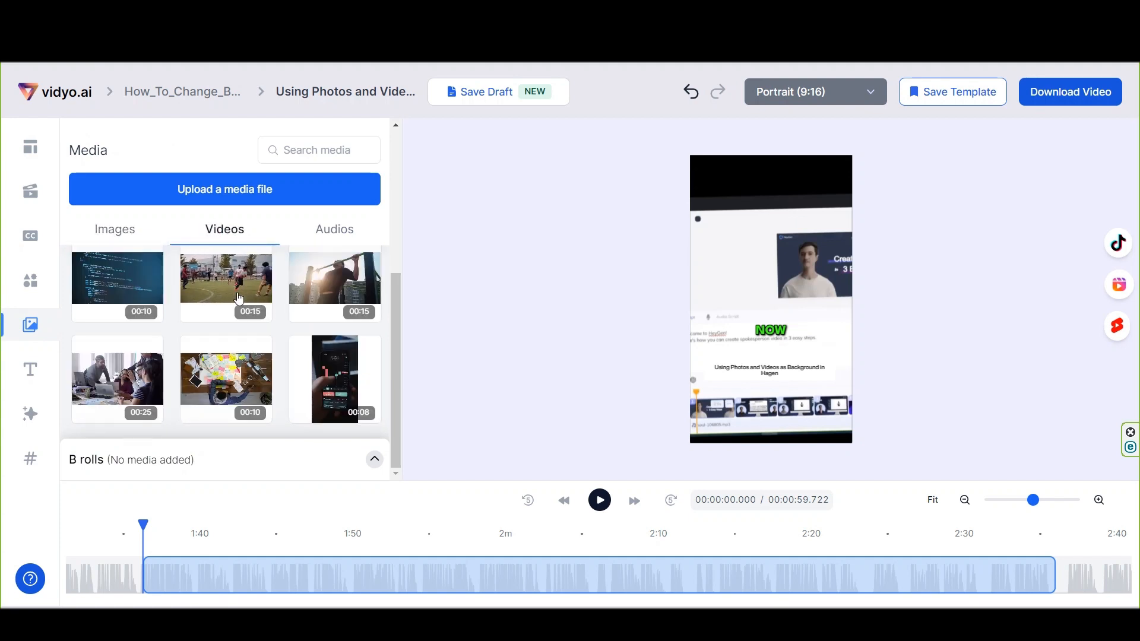
scroll(225, 297, up, 5)
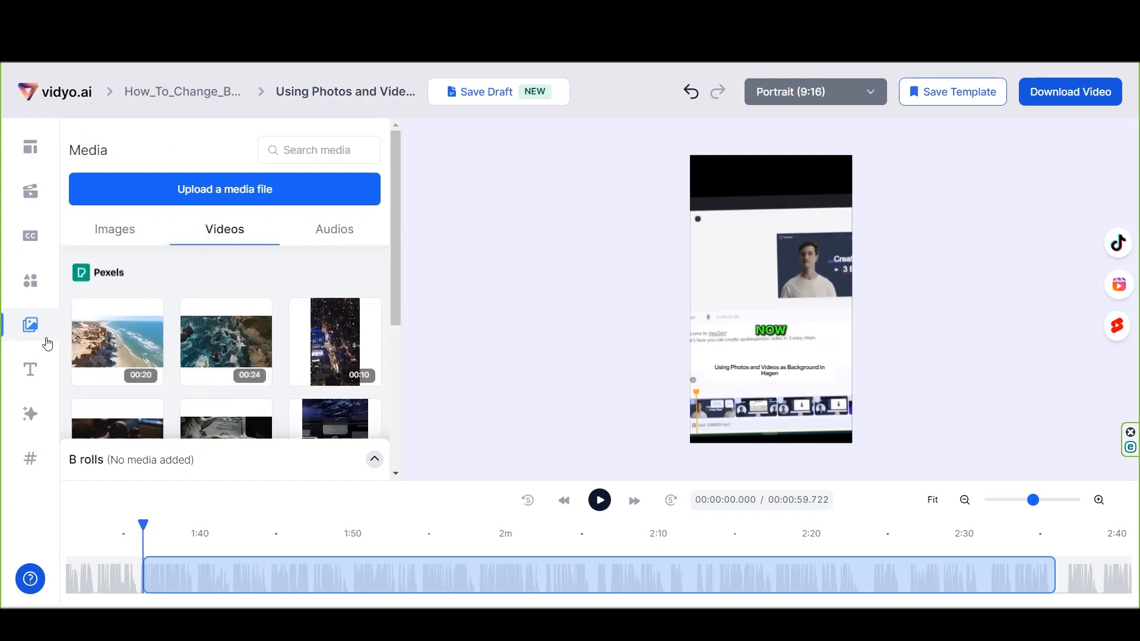
Set the short's background color to light grey.
click(30, 370)
click(30, 414)
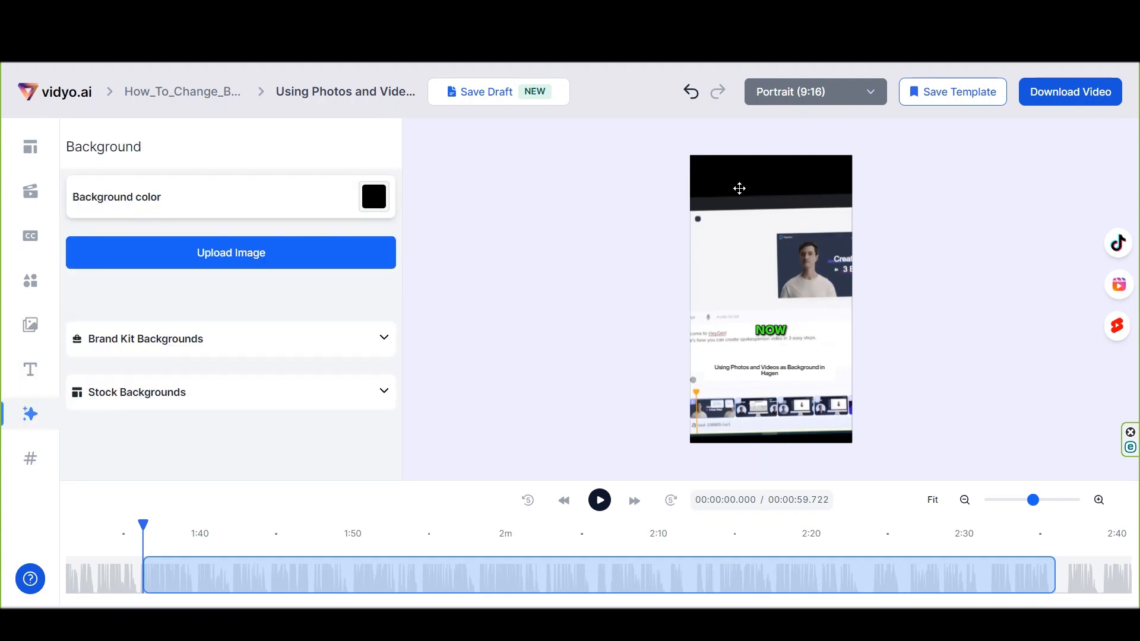
click(369, 204)
click(306, 341)
click(139, 341)
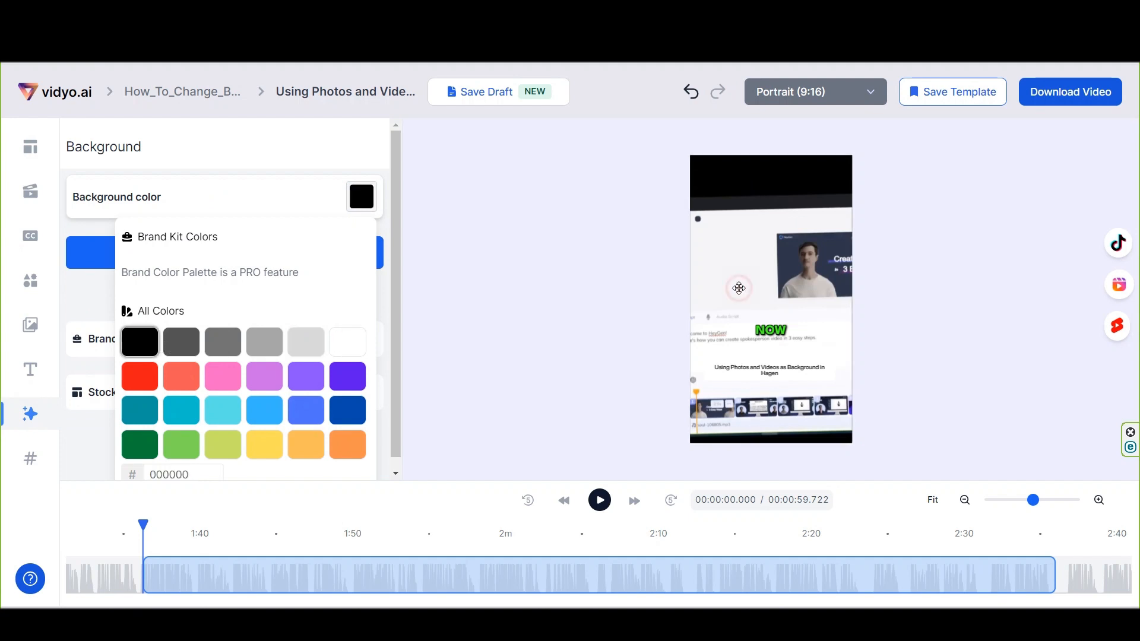
click(385, 222)
click(374, 202)
click(306, 338)
Shrink the video layer to about two-thirds of its size and position it mid-frame, leaving background above and below.
click(699, 229)
drag(699, 228, 697, 233)
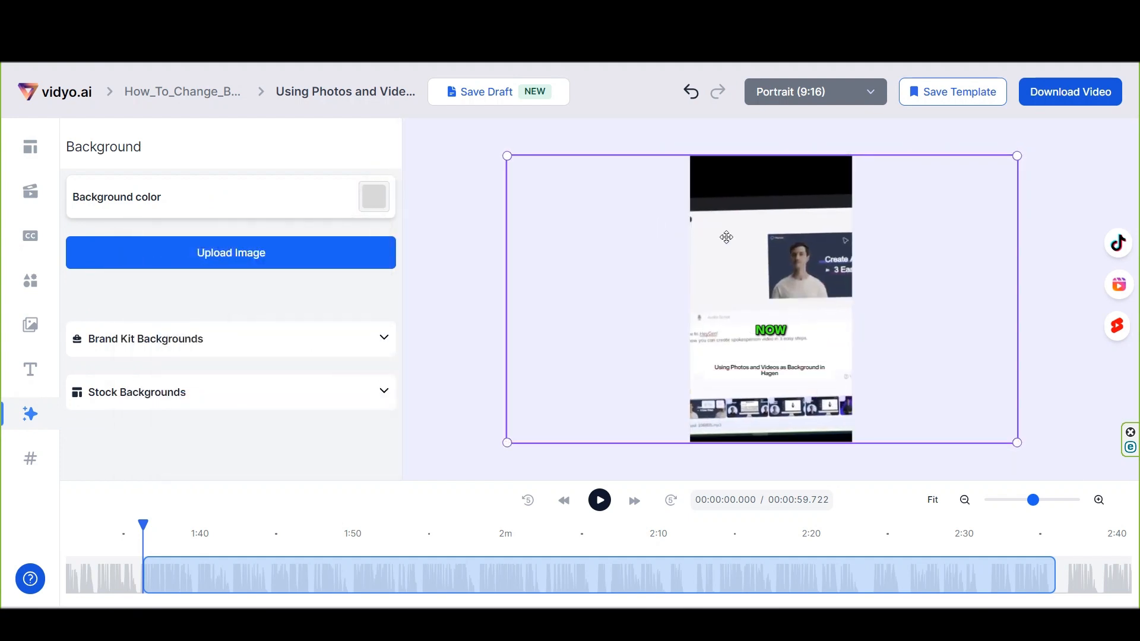
drag(508, 157, 735, 282)
drag(991, 431, 889, 361)
drag(968, 404, 953, 402)
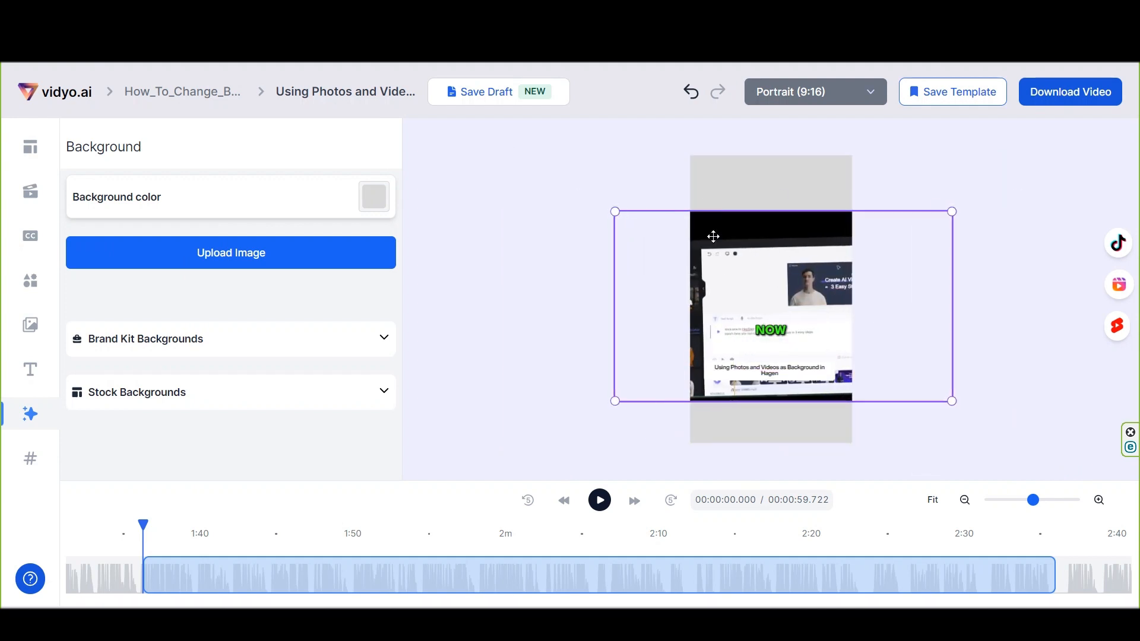
Export the short at 720p and dismiss the export notice.
click(1056, 95)
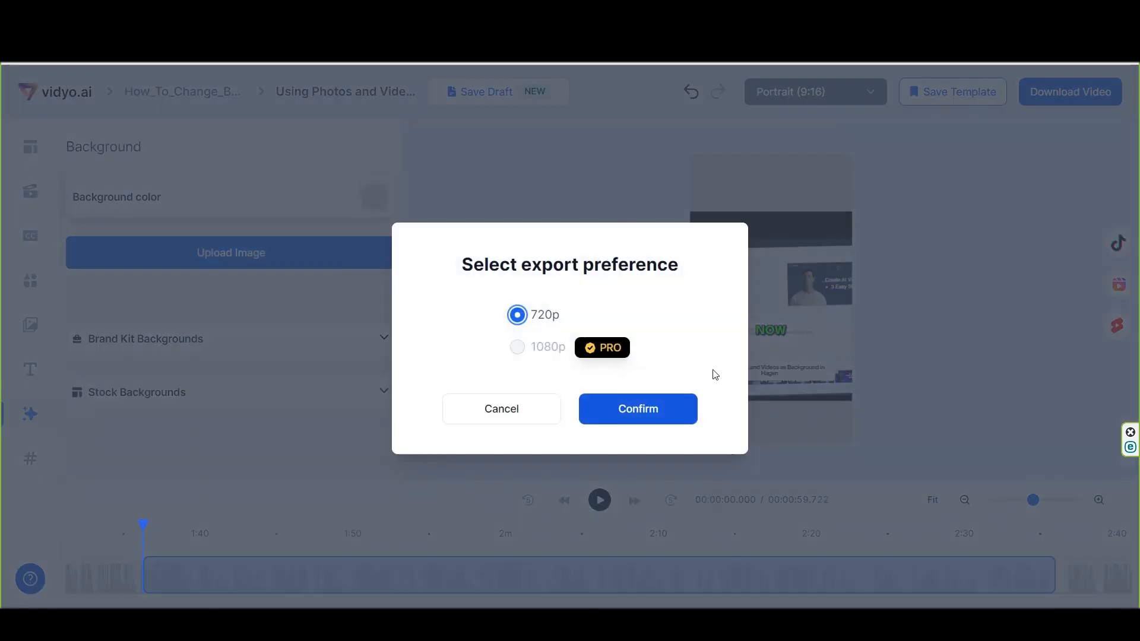
click(648, 409)
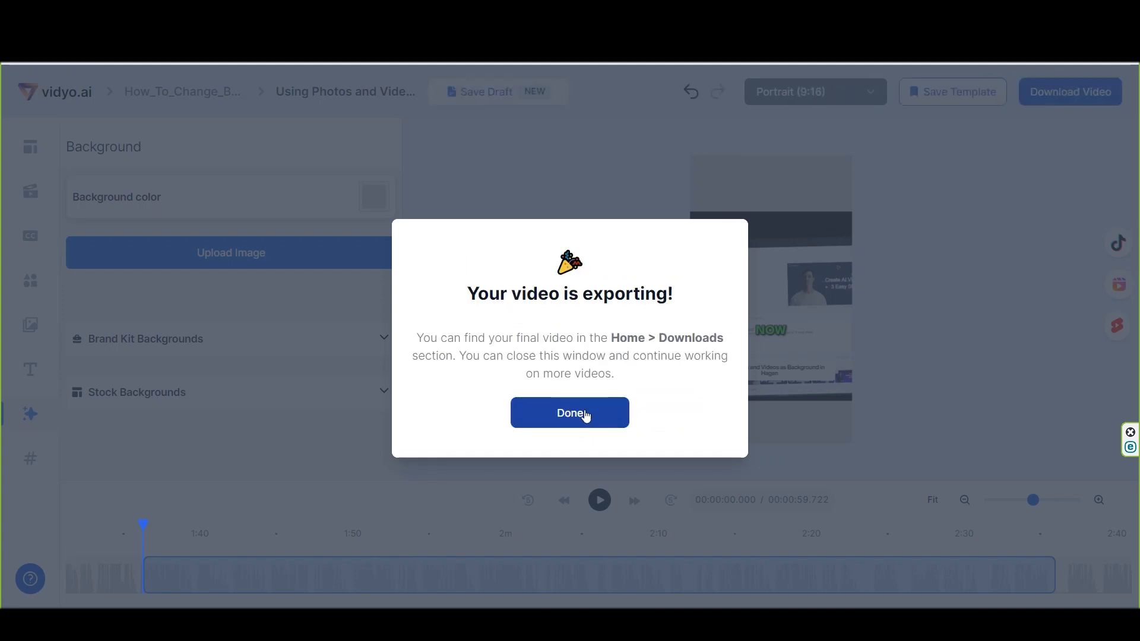
click(574, 412)
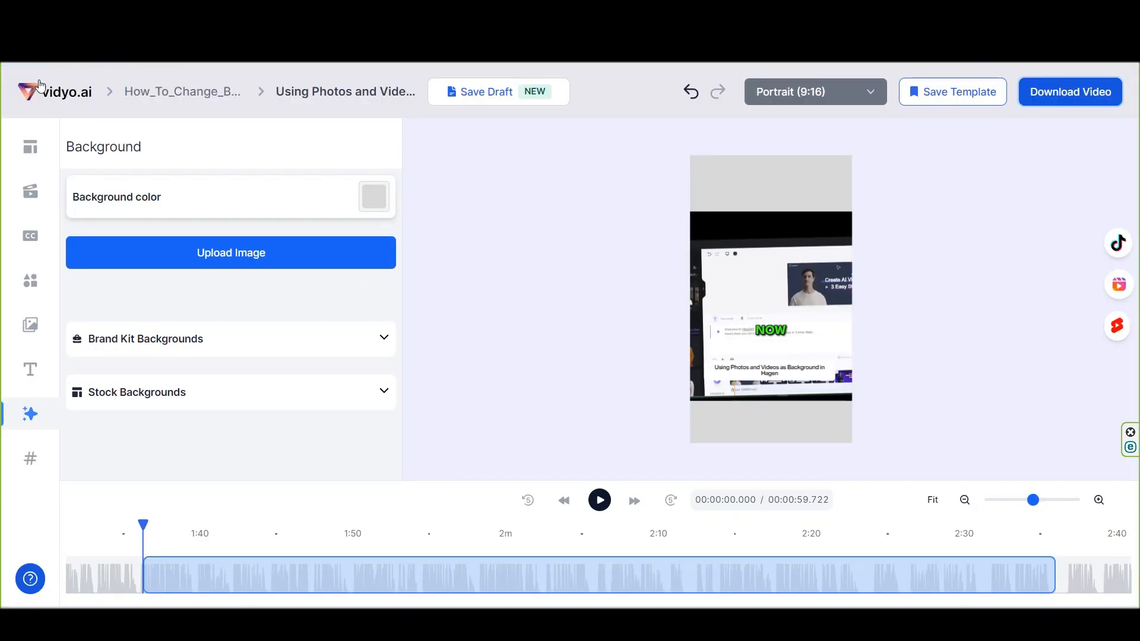
Go to the exported videos and download the "Using Photos and Videos as Background in Hagen" short.
click(58, 89)
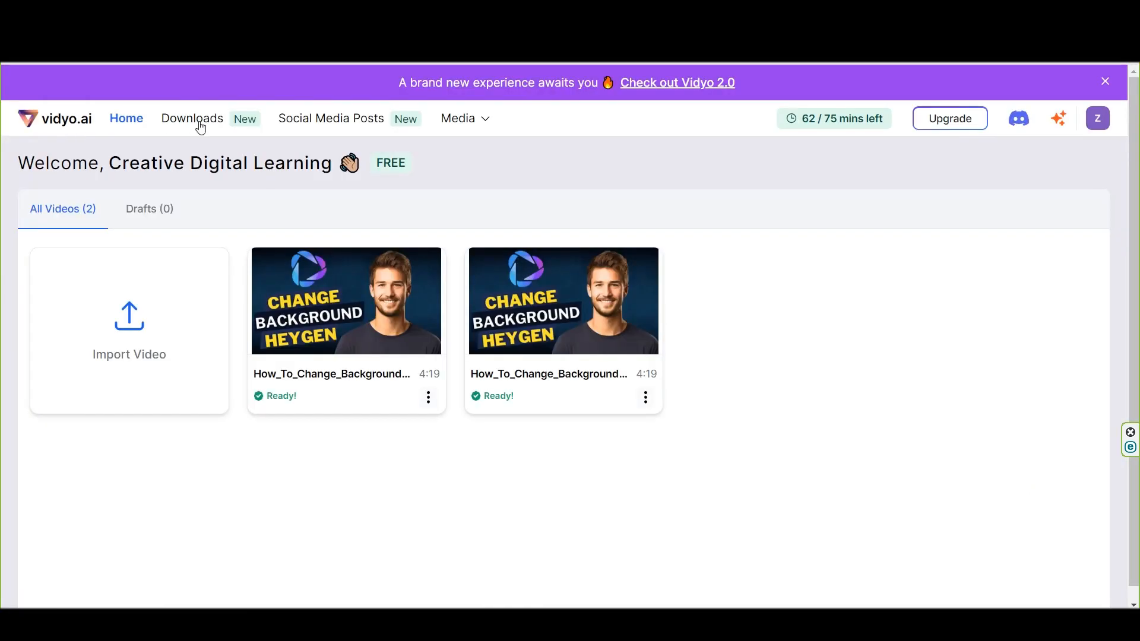
click(203, 120)
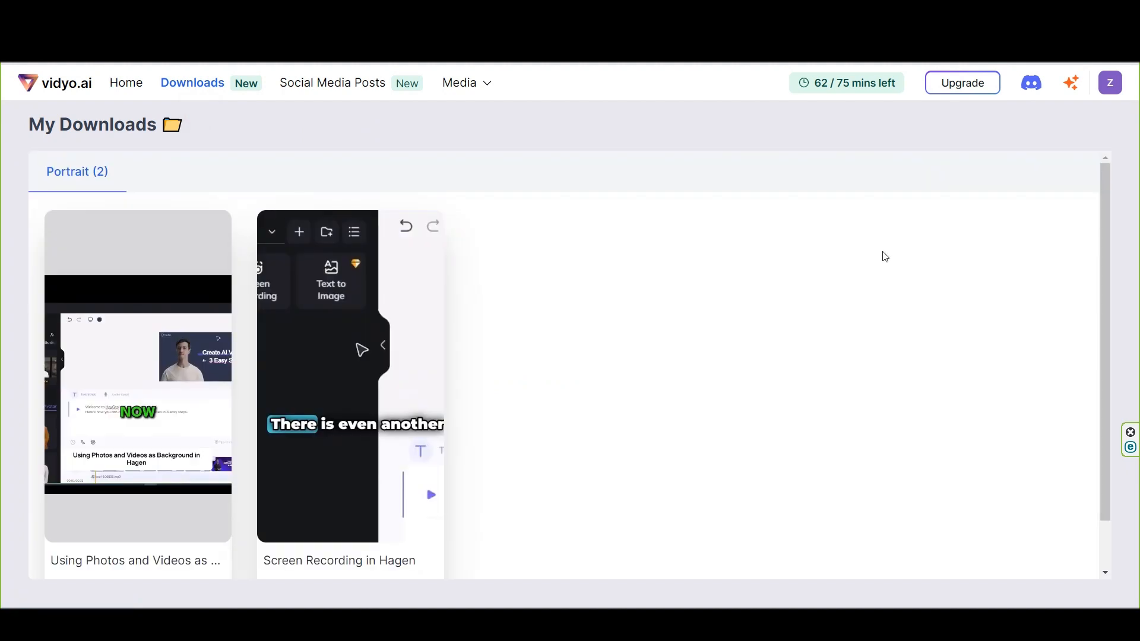
scroll(552, 353, down, 1)
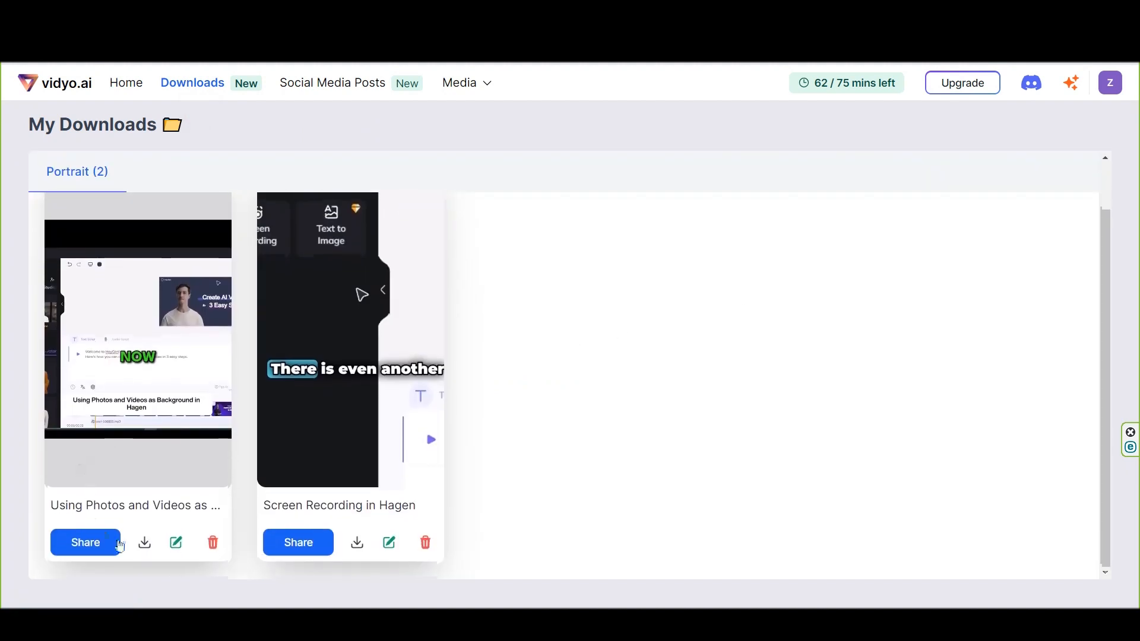
click(144, 546)
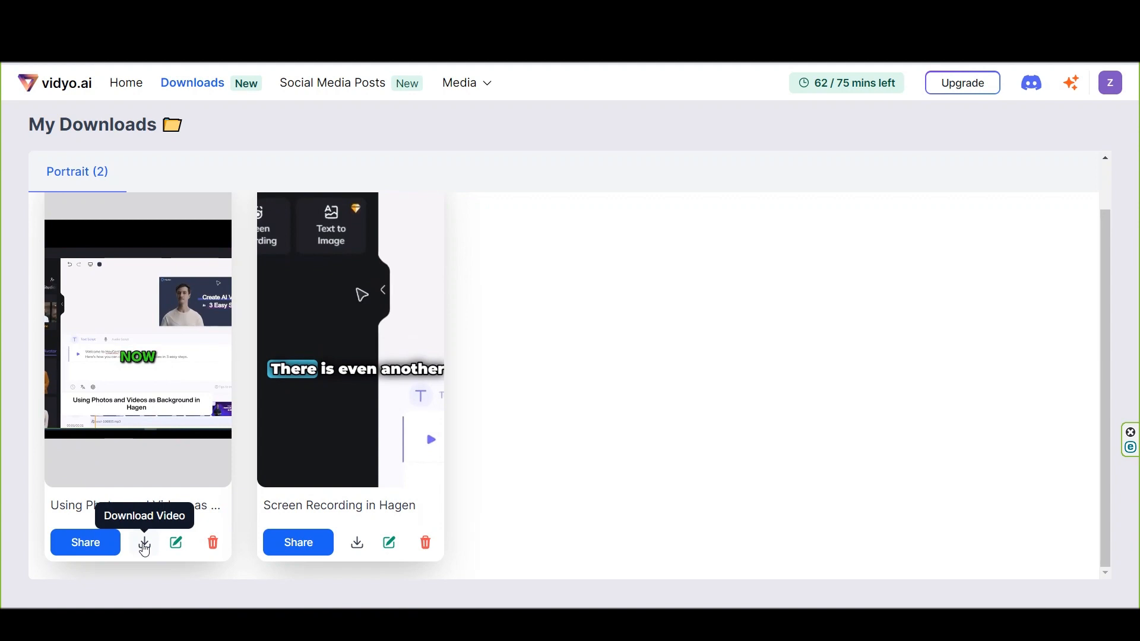